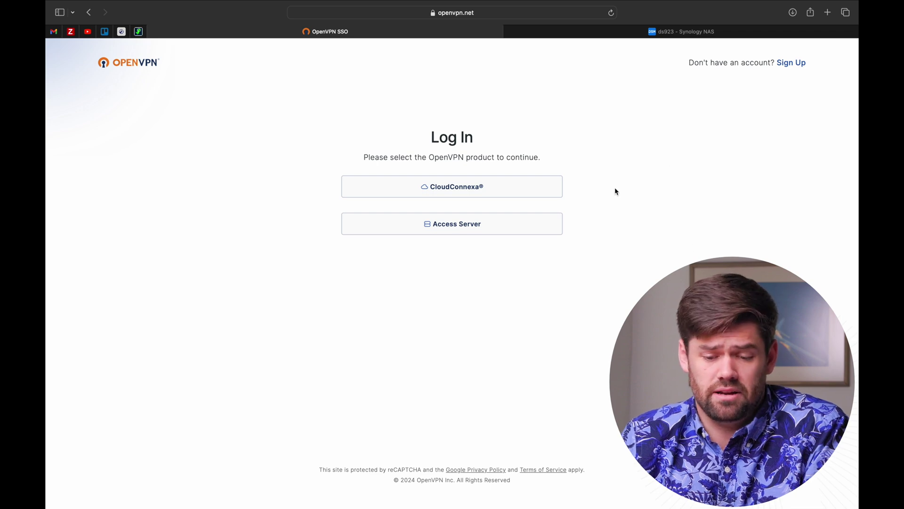
# Start the CloudConnexa sign-in and submit the workspace's Cloud ID.
pyautogui.click(462, 191)
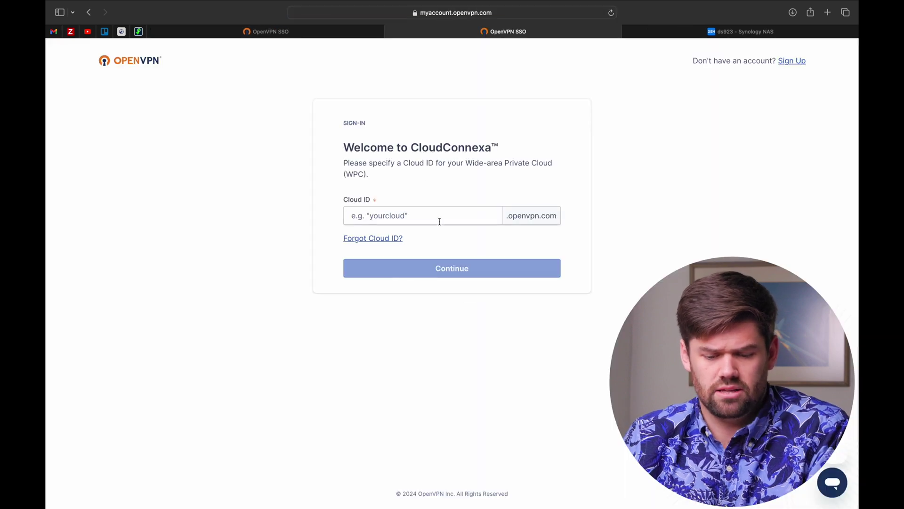
pyautogui.click(440, 221)
pyautogui.write('space')
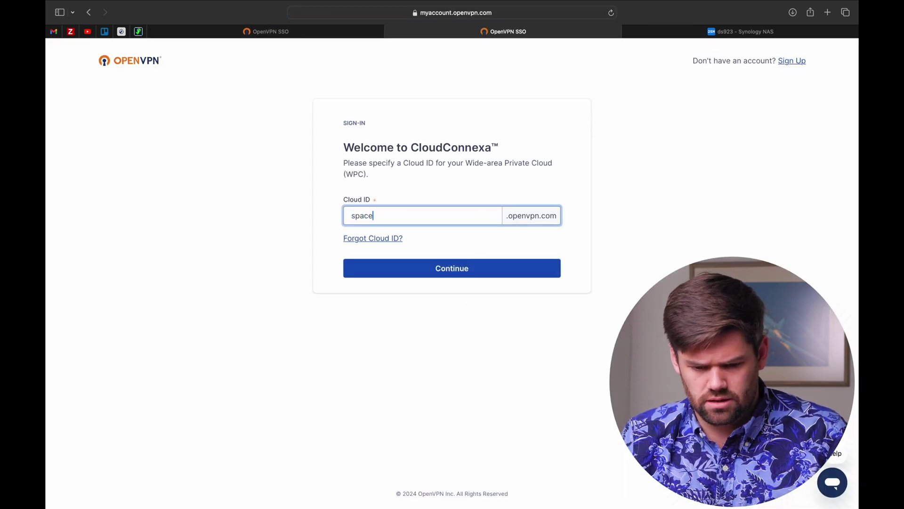
pyautogui.write('rex')
pyautogui.press('Return')
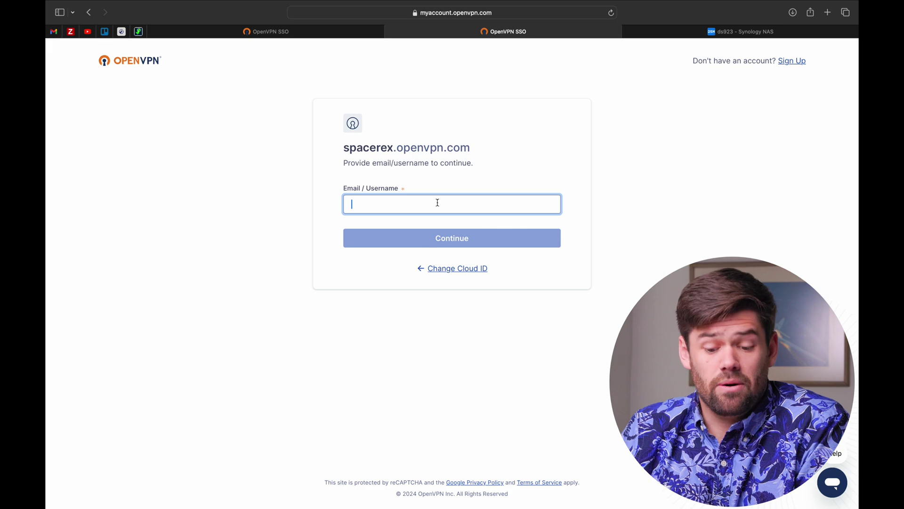
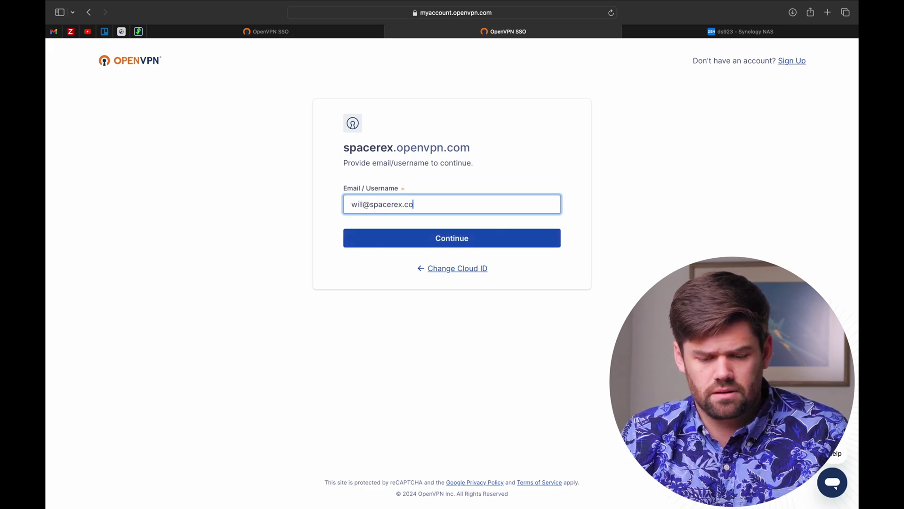
# Sign in with the owner's e-mail through their Google account to reach the Status dashboard.
pyautogui.press('Return')
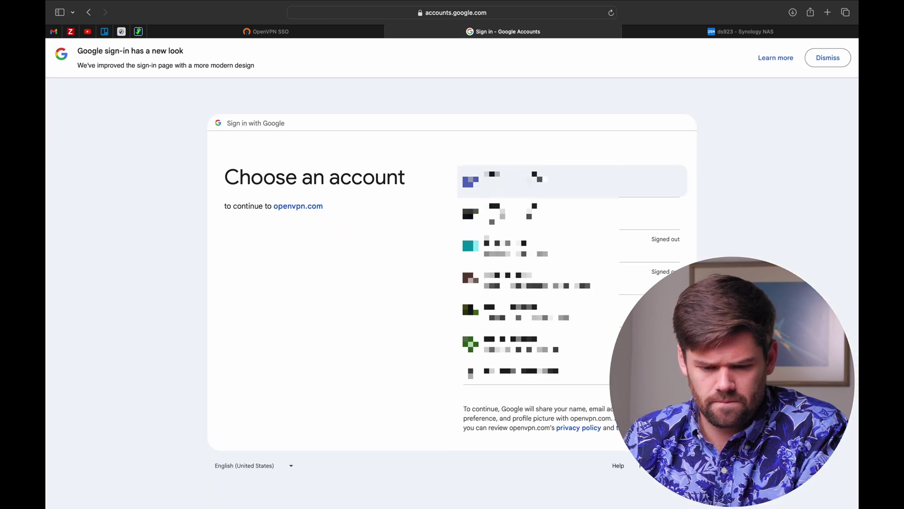
pyautogui.click(541, 178)
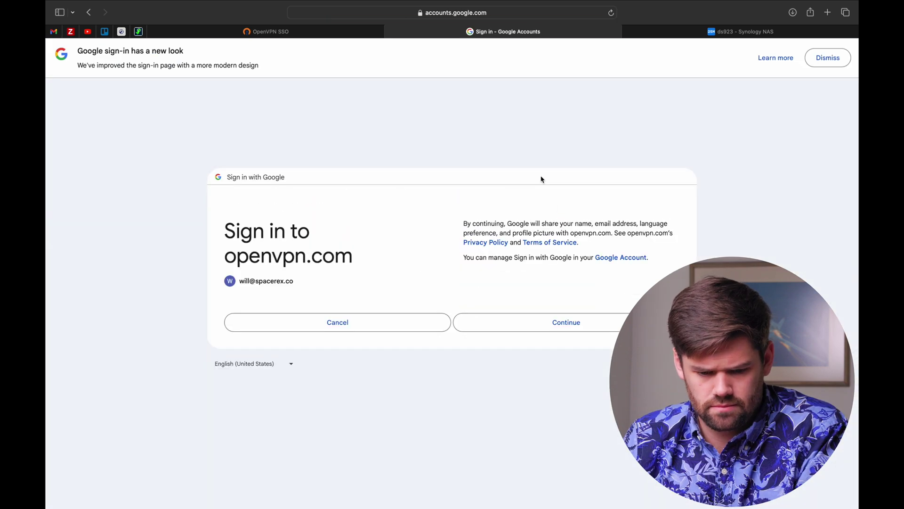
pyautogui.click(549, 327)
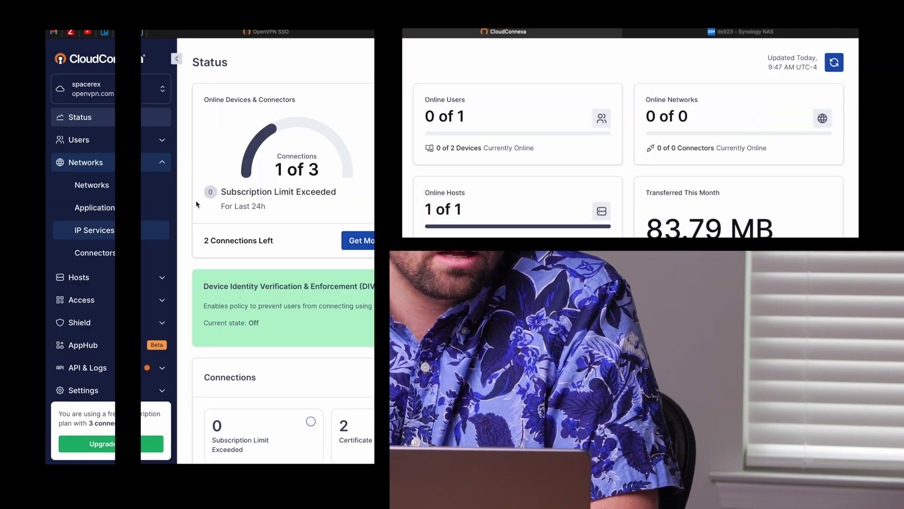
# Show the Hosts list with host tank online, compare with the NAS tab, and begin adding a host.
pyautogui.click(164, 162)
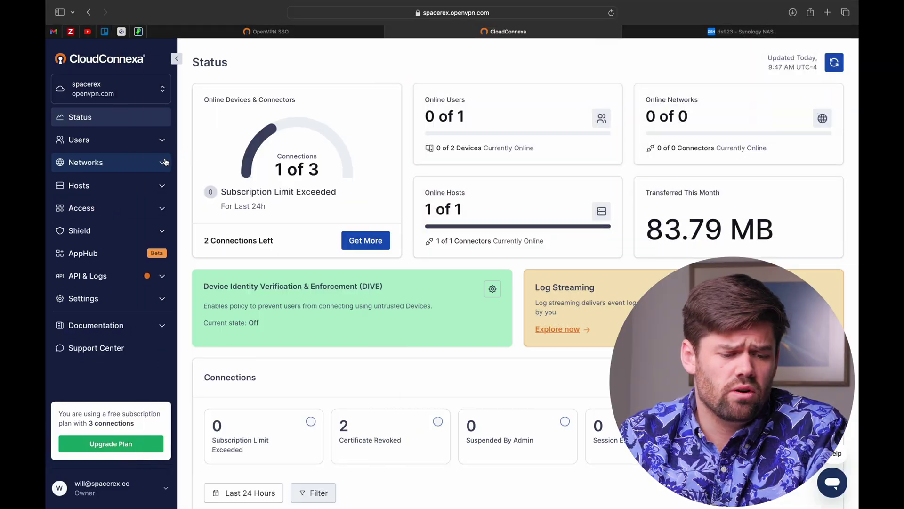
pyautogui.click(157, 185)
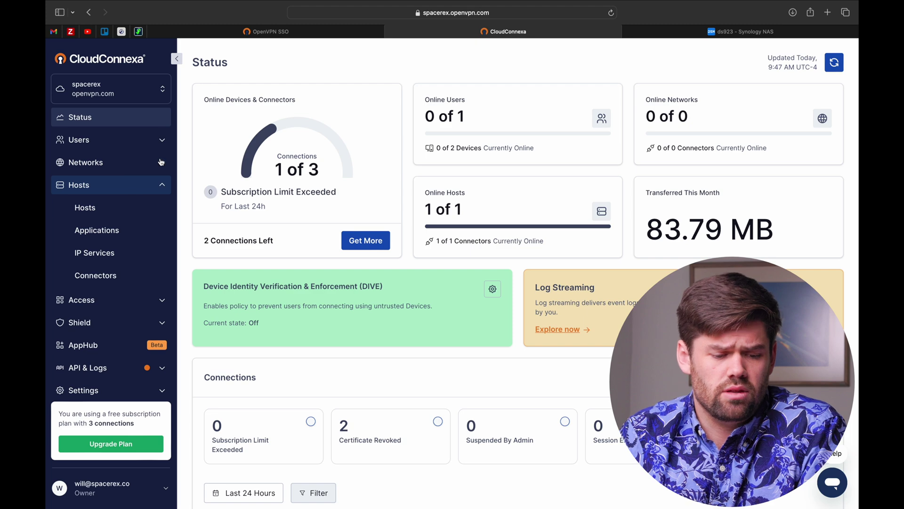
pyautogui.click(113, 211)
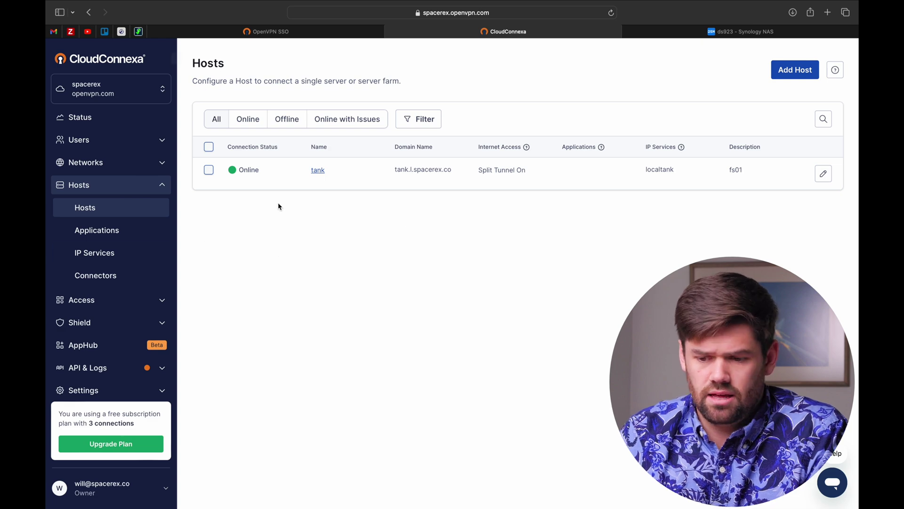
pyautogui.click(748, 31)
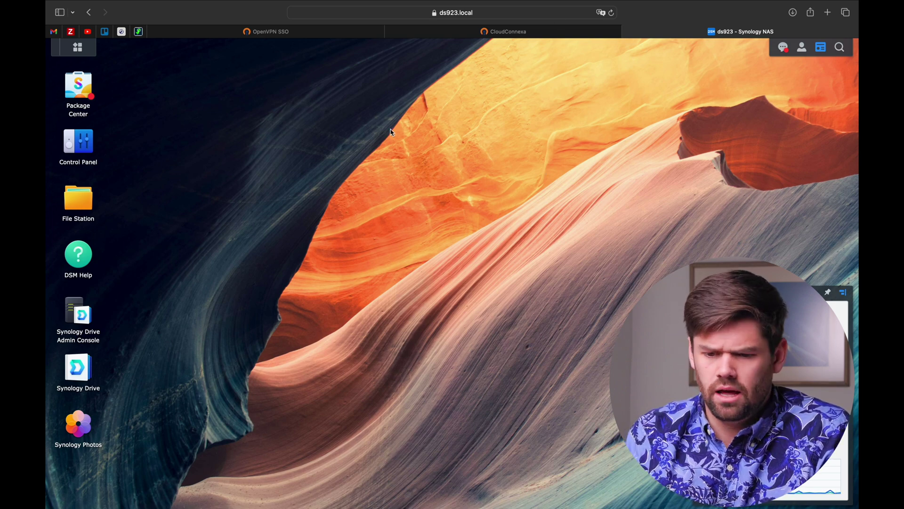
pyautogui.click(508, 31)
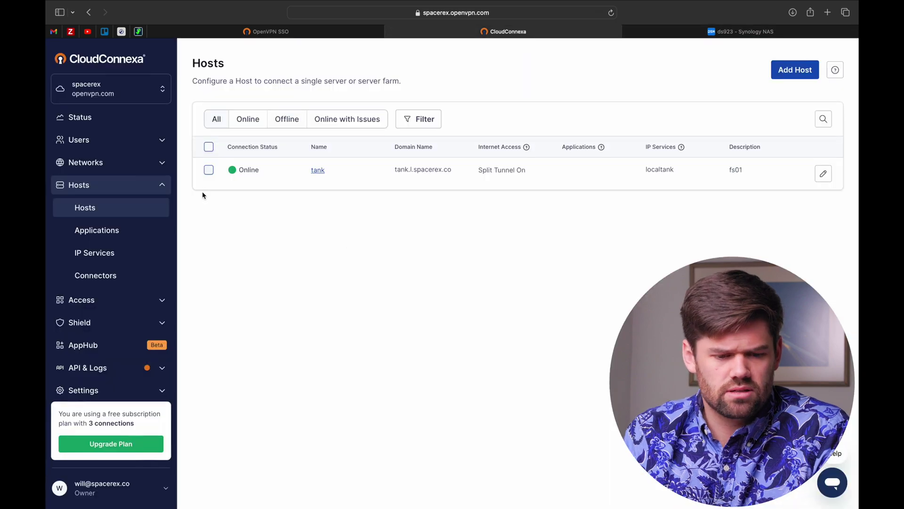
pyautogui.click(811, 73)
# Name the new host ds923-demo with domain name ds923.l.spacerex.co.
pyautogui.click(278, 127)
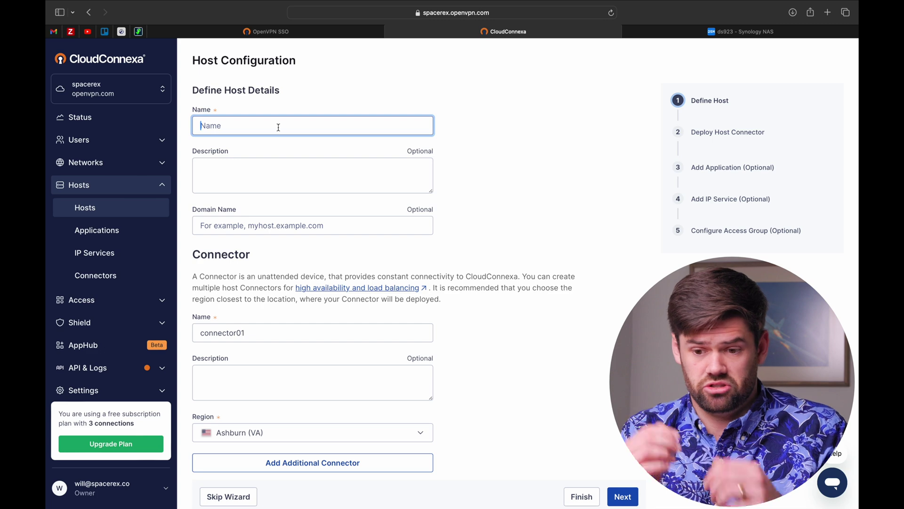
pyautogui.write('ds923 demo')
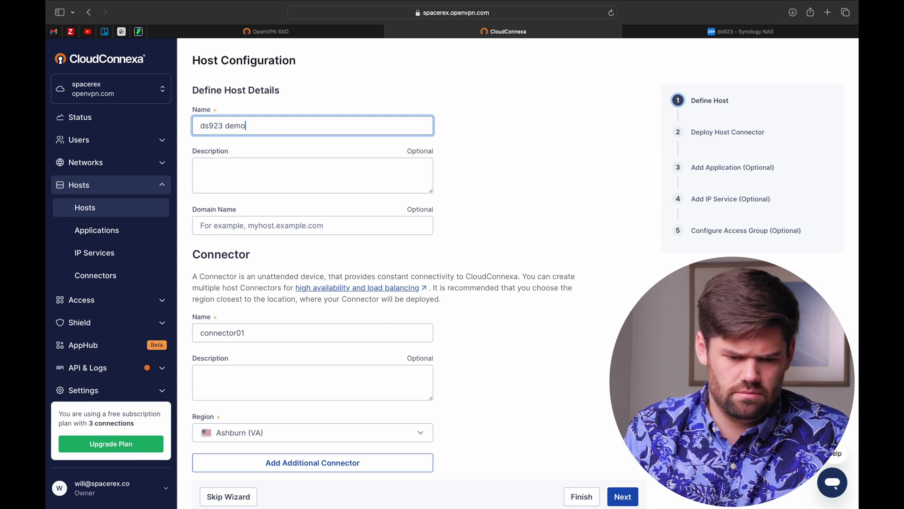
pyautogui.click(223, 221)
pyautogui.scroll(-1, 255, 174)
pyautogui.scroll(1, 256, 175)
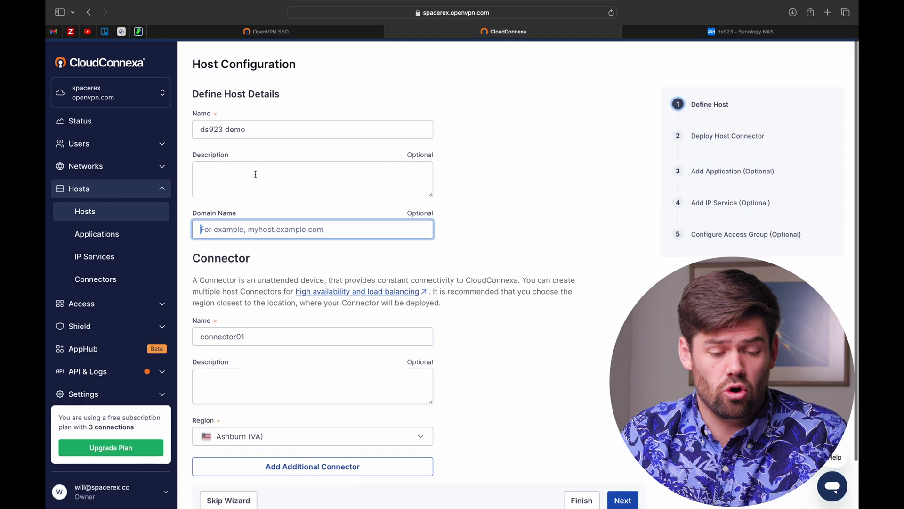
pyautogui.write('d')
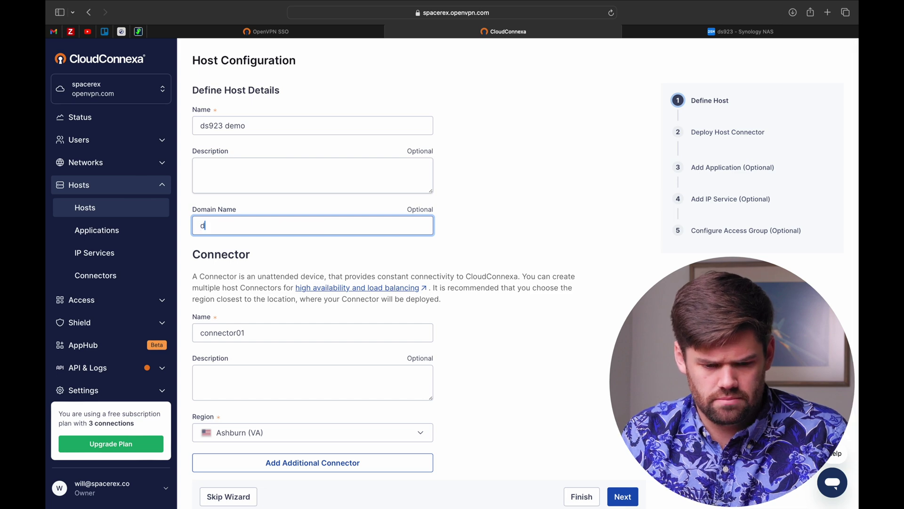
pyautogui.write('s923.l.spacerex.co')
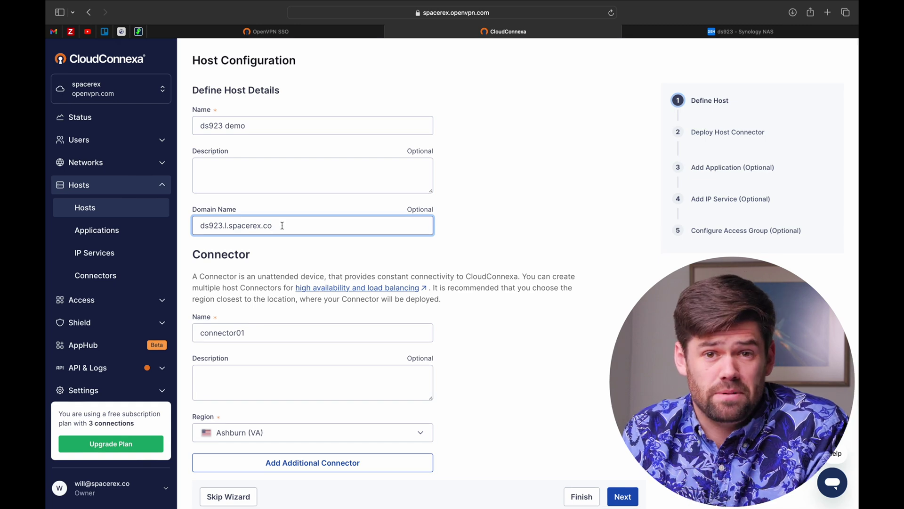
pyautogui.scroll(-2, 282, 225)
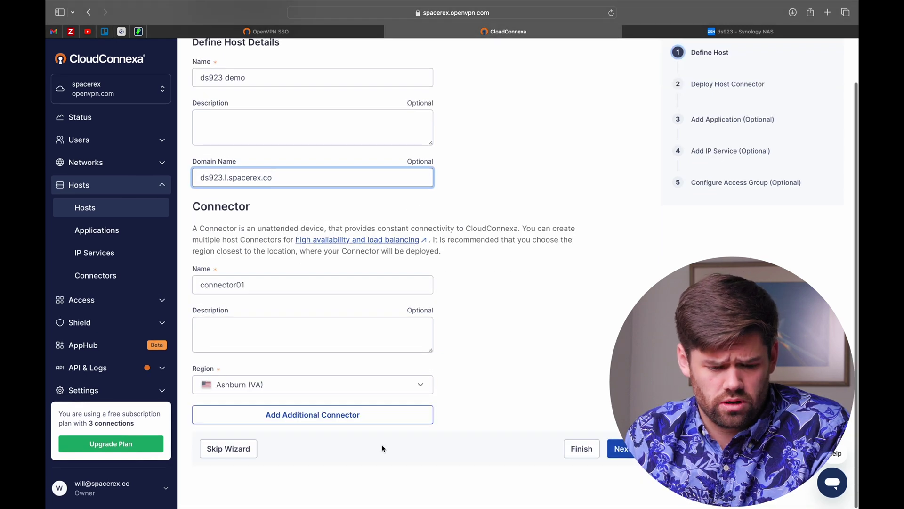
# Rename the connector to ds923-connector and advance to the connector deployment step.
pyautogui.doubleClick(256, 288)
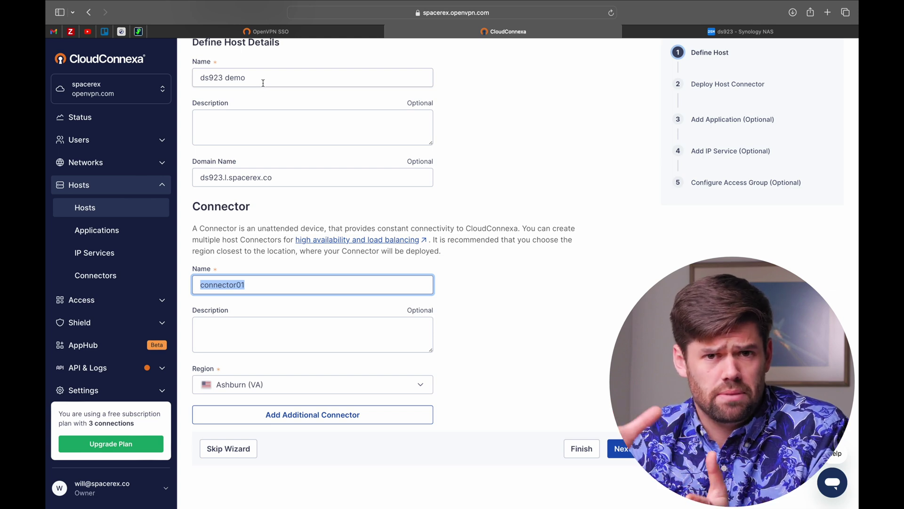
pyautogui.scroll(1, 263, 83)
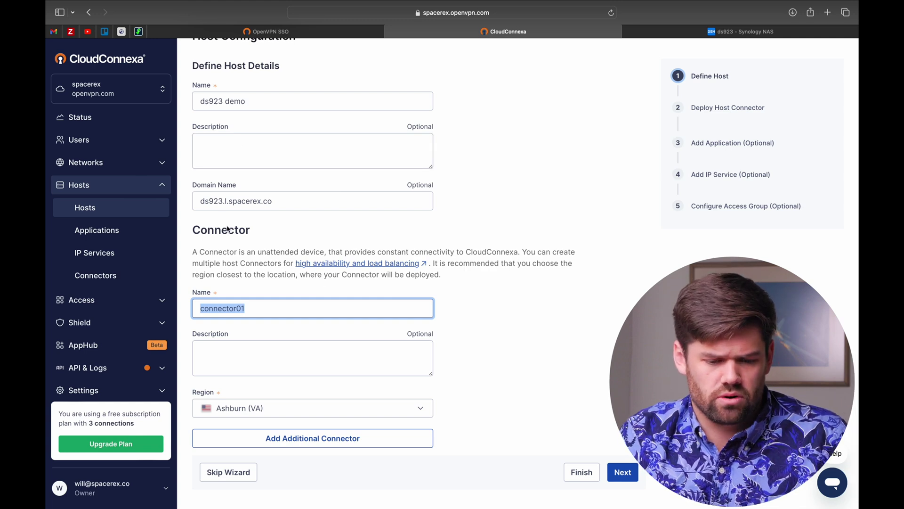
pyautogui.click(250, 104)
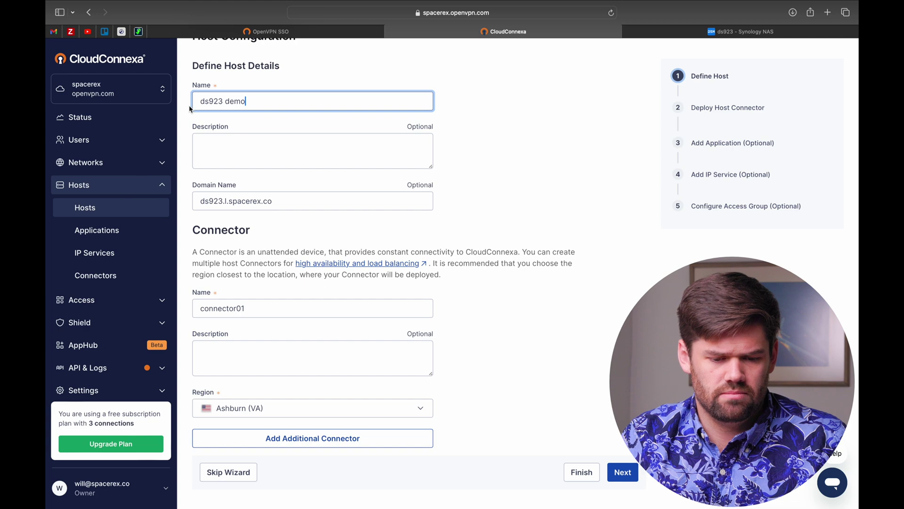
pyautogui.press('Tab')
pyautogui.press('Tab')
pyautogui.press('Tab')
pyautogui.write('ds923')
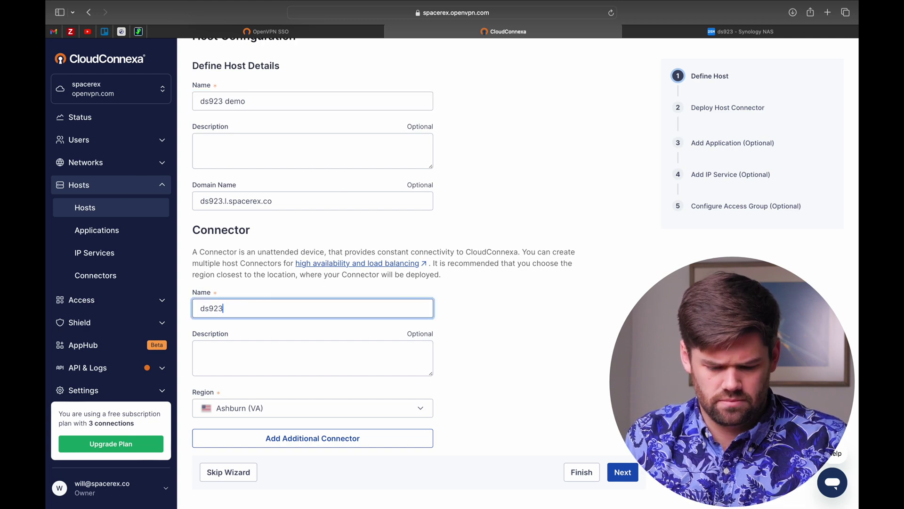
pyautogui.write('-connector')
pyautogui.click(627, 468)
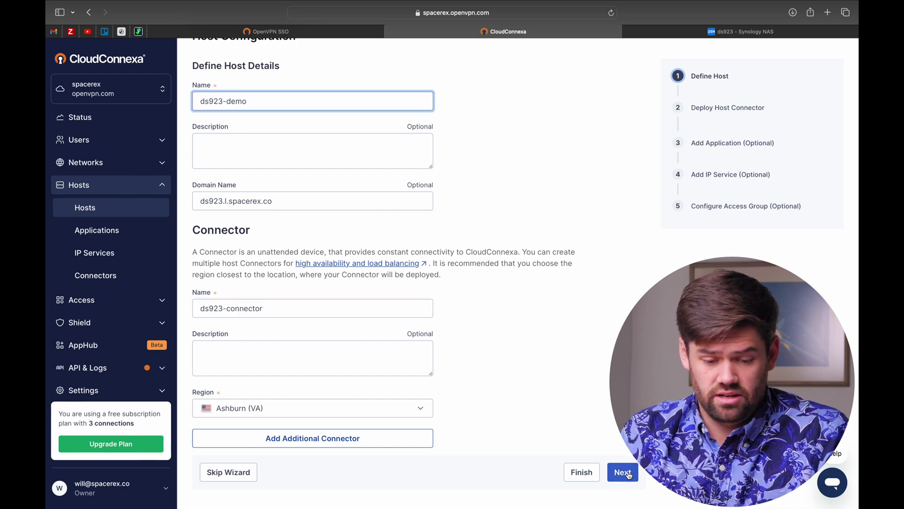
pyautogui.click(628, 474)
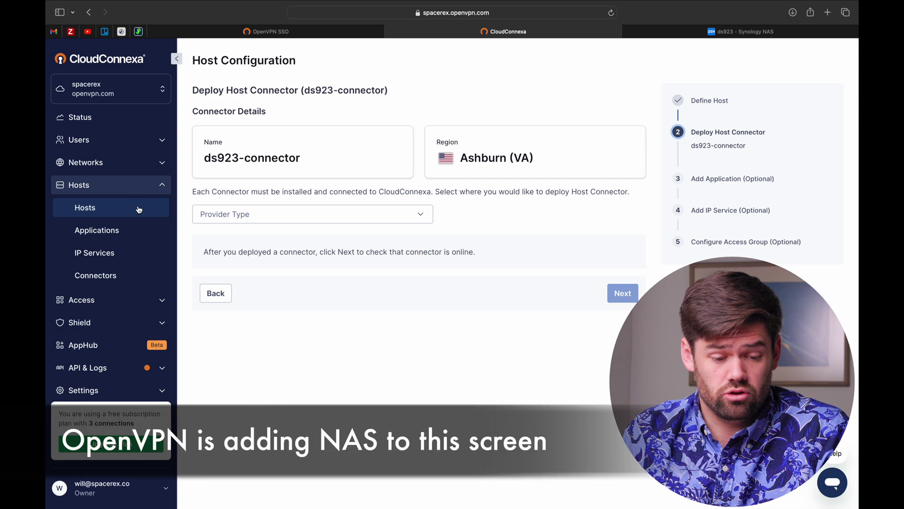
# From Hosts > Connectors, download the ds923-connector profile as an .ovpn file.
pyautogui.click(311, 214)
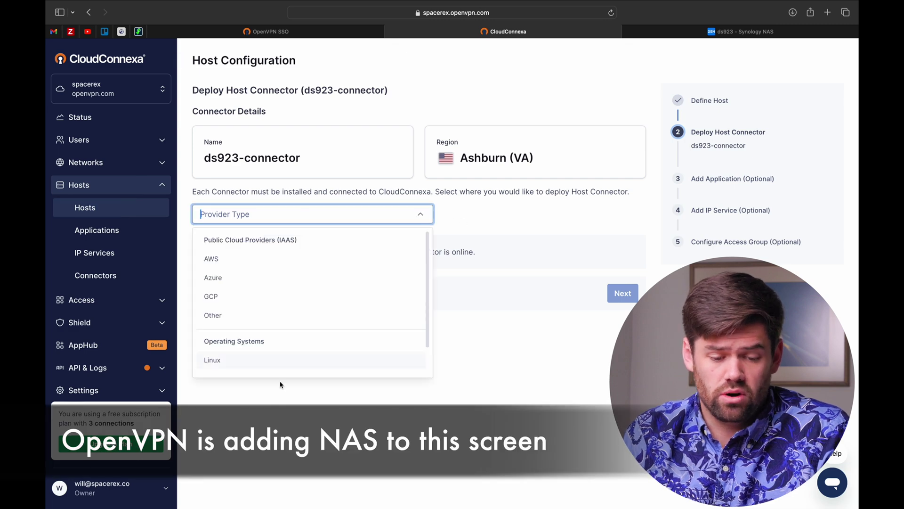
pyautogui.scroll(-2, 281, 372)
pyautogui.click(490, 279)
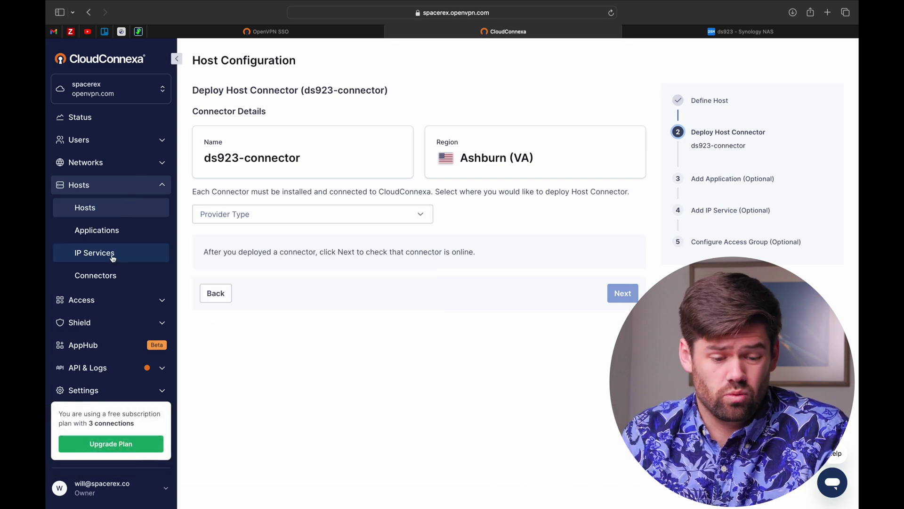
pyautogui.click(94, 217)
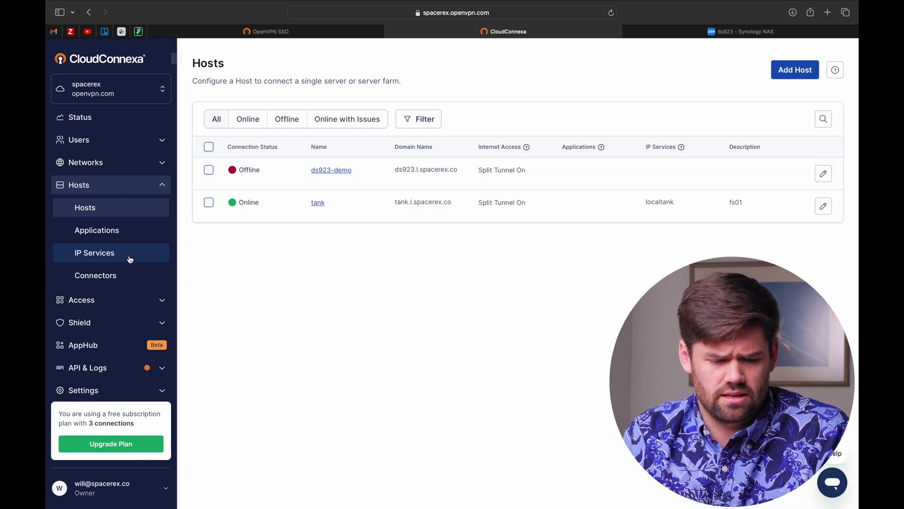
pyautogui.click(128, 276)
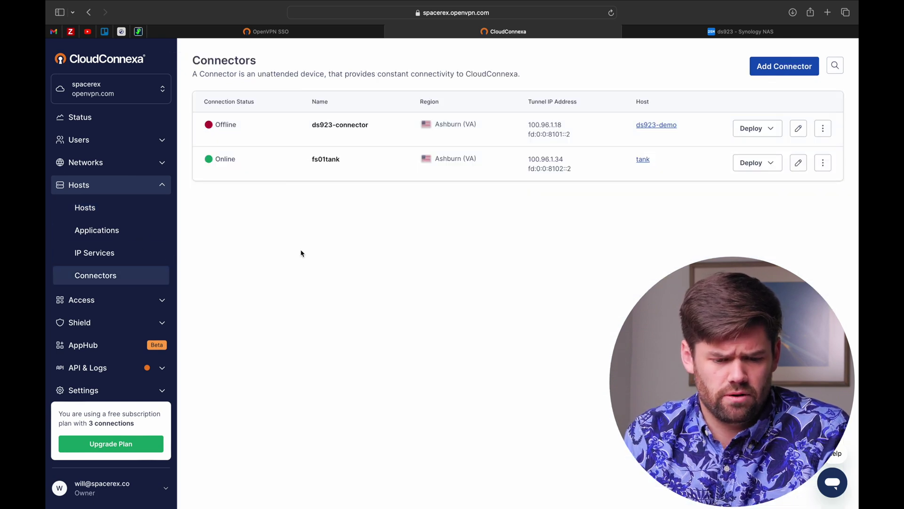
pyautogui.click(768, 132)
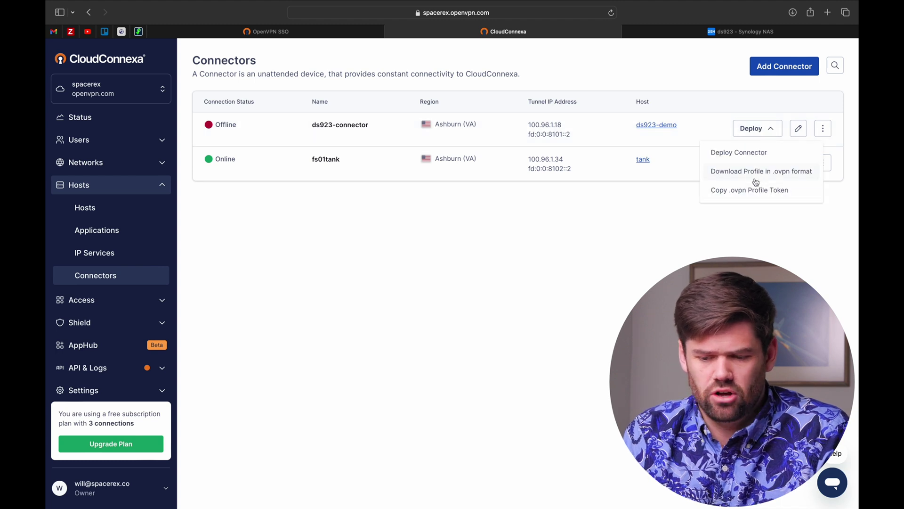
pyautogui.click(800, 173)
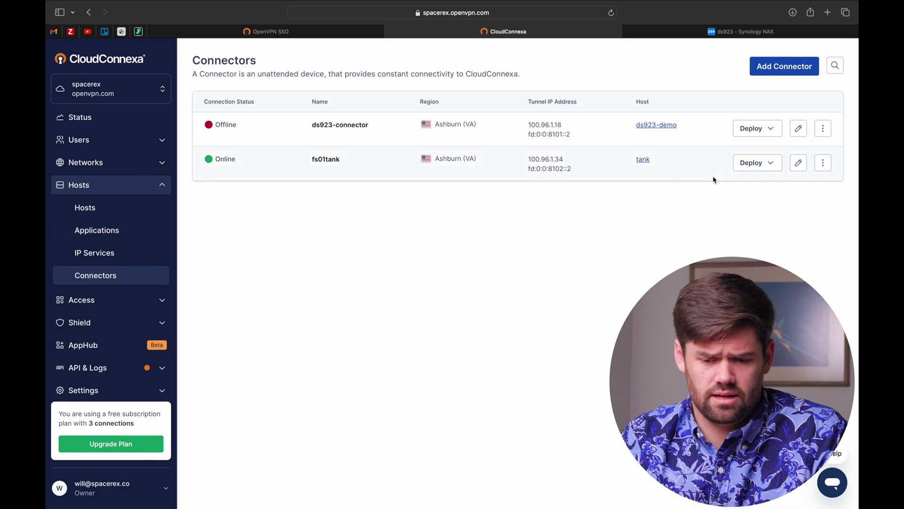
# Copy ds923-connector's tunnel IP 100.96.1.18 and switch to the Synology NAS.
pyautogui.moveTo(550, 136)
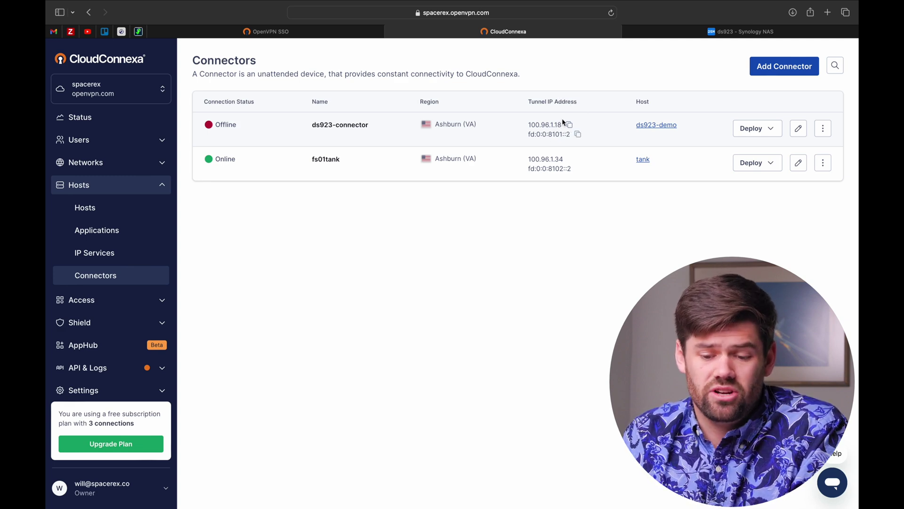
pyautogui.click(570, 125)
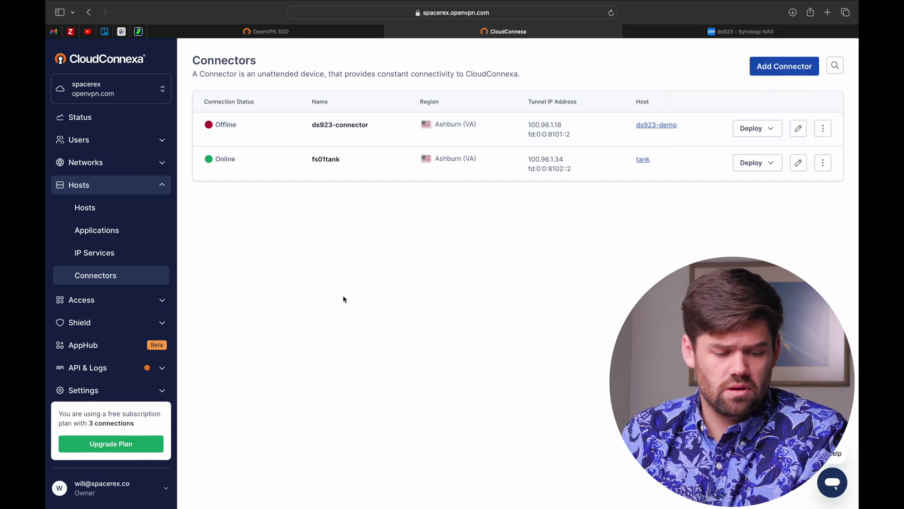
pyautogui.click(690, 32)
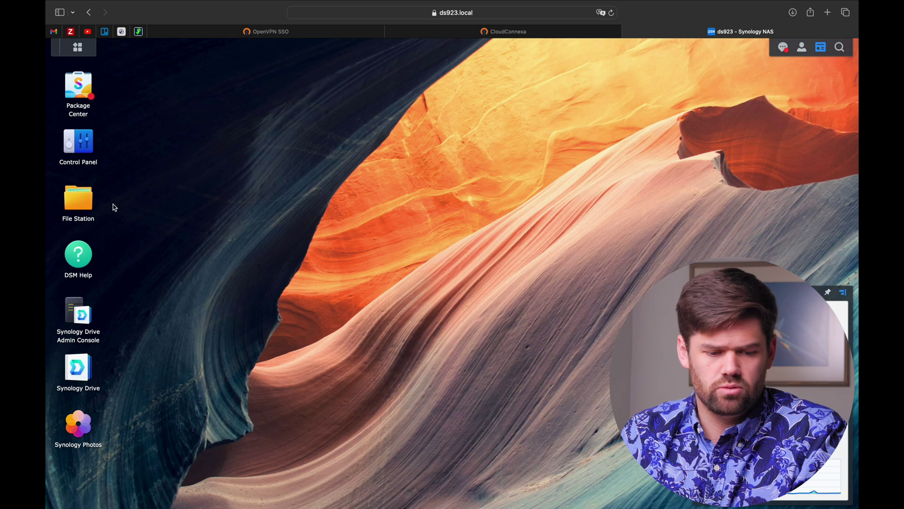
# In Control Panel > Network > Network Interface, start an OpenVPN profile from an .ovpn file.
pyautogui.click(84, 142)
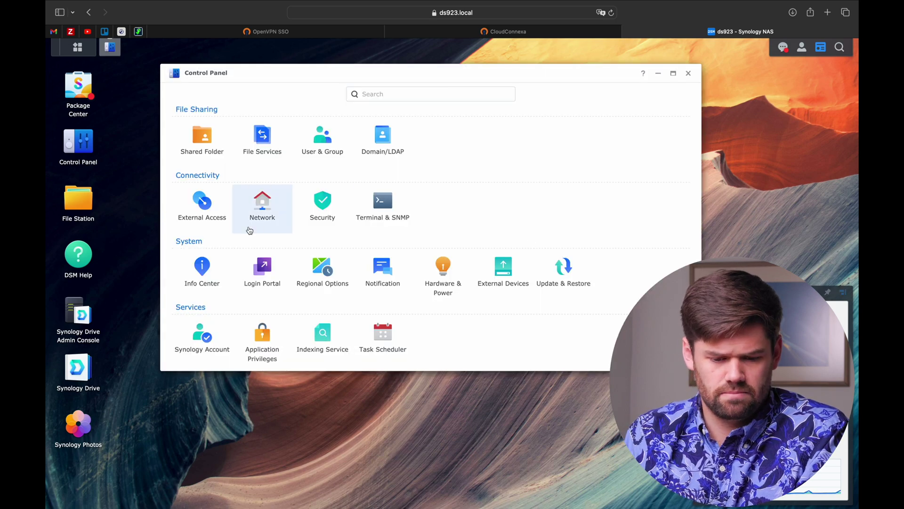
pyautogui.click(278, 208)
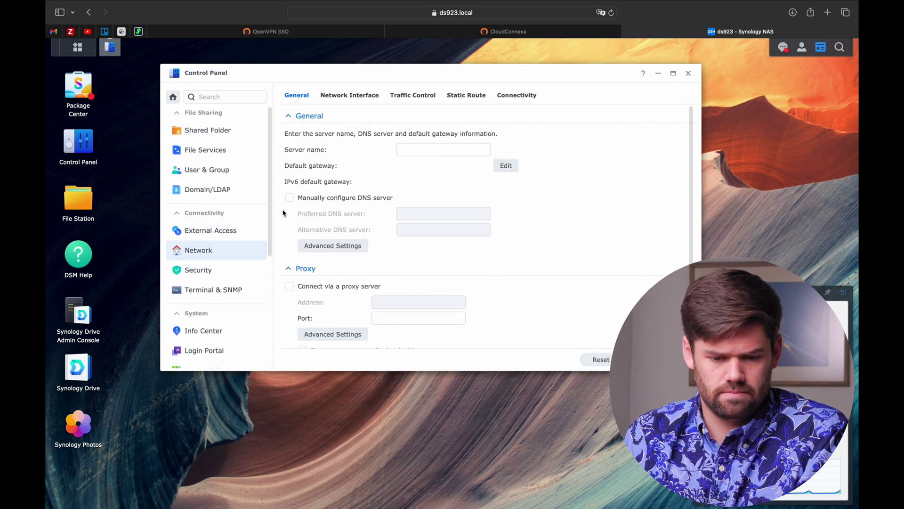
pyautogui.click(358, 97)
pyautogui.click(298, 117)
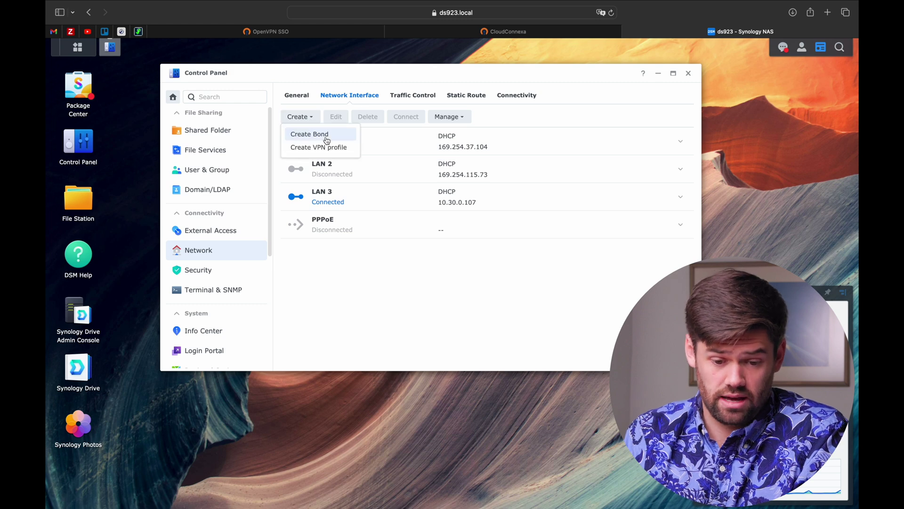
pyautogui.click(330, 148)
pyautogui.click(354, 181)
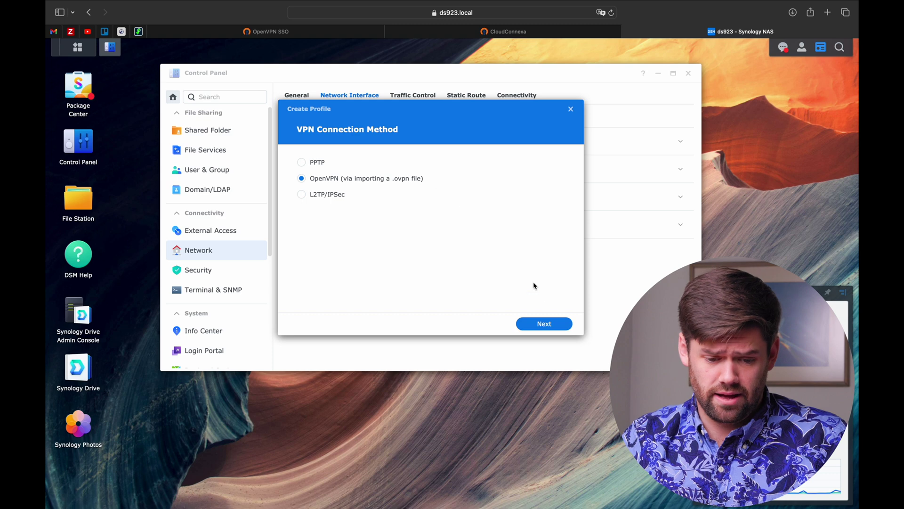
pyautogui.click(536, 323)
# Name the profile cloudconnexa and fill in a placeholder user name and password.
pyautogui.click(440, 160)
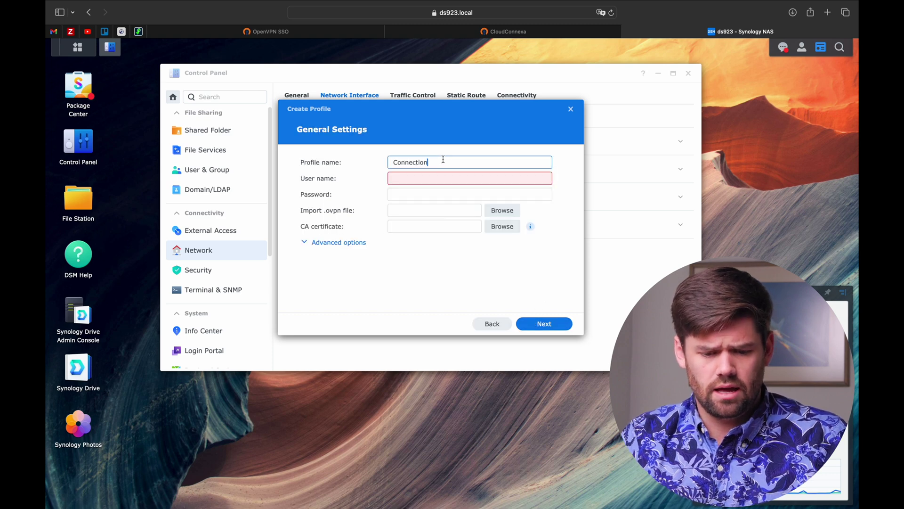
pyautogui.doubleClick(444, 162)
pyautogui.write('cl')
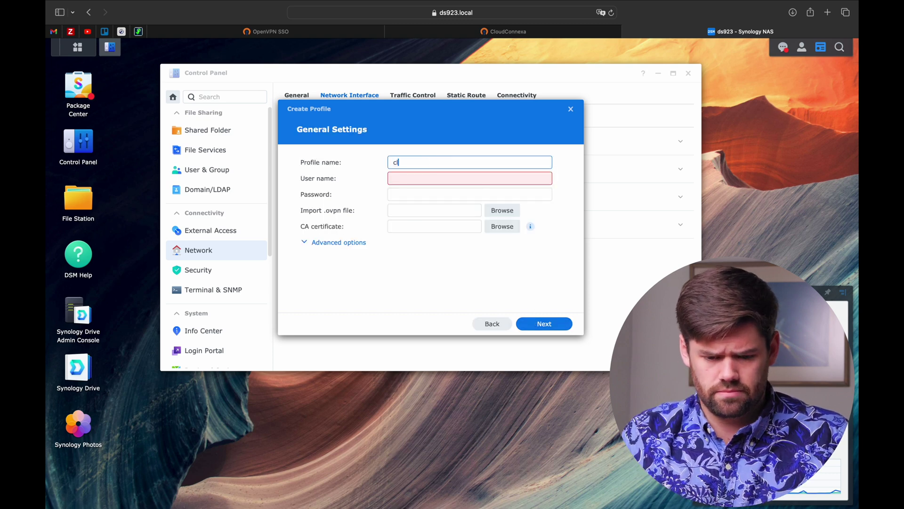
pyautogui.write('oudconnexa')
pyautogui.press('Tab')
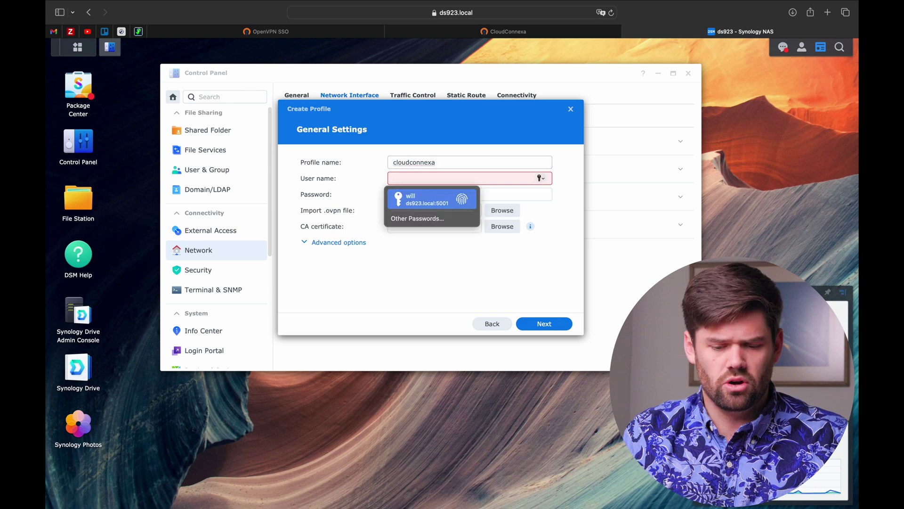
pyautogui.click(602, 219)
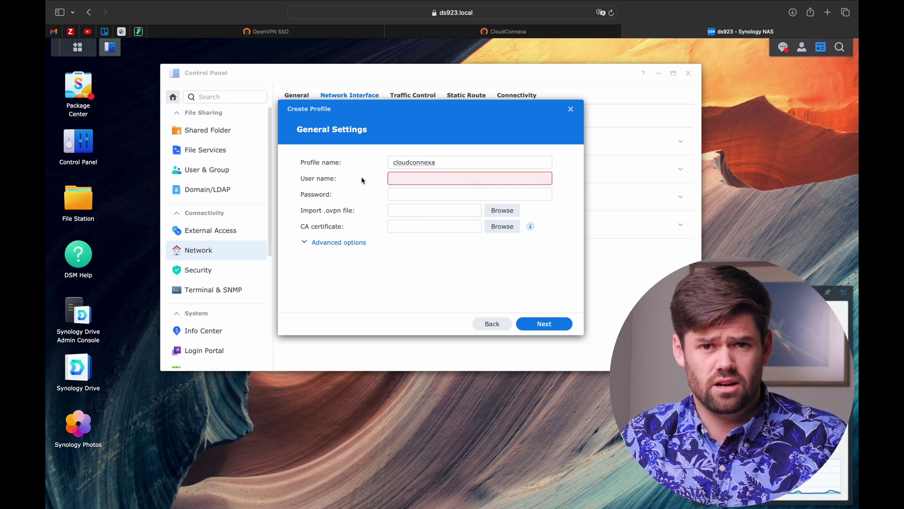
pyautogui.click(410, 183)
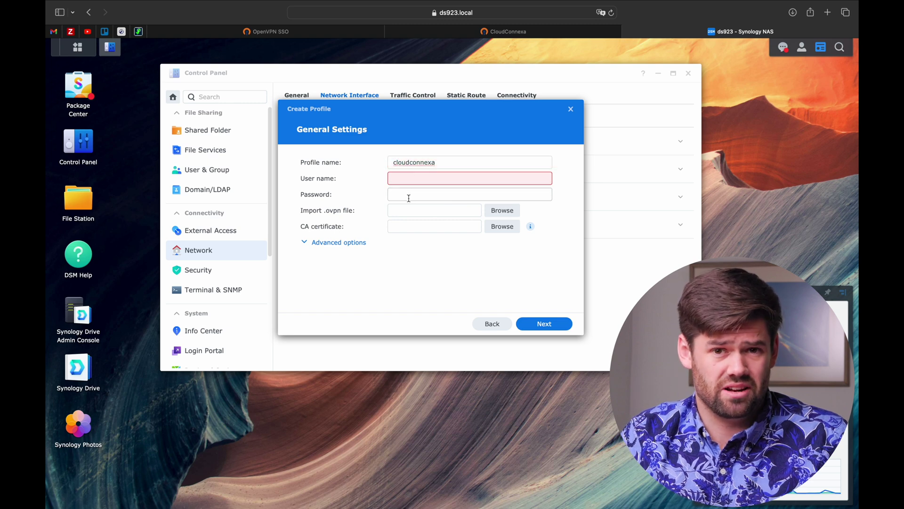
pyautogui.click(410, 182)
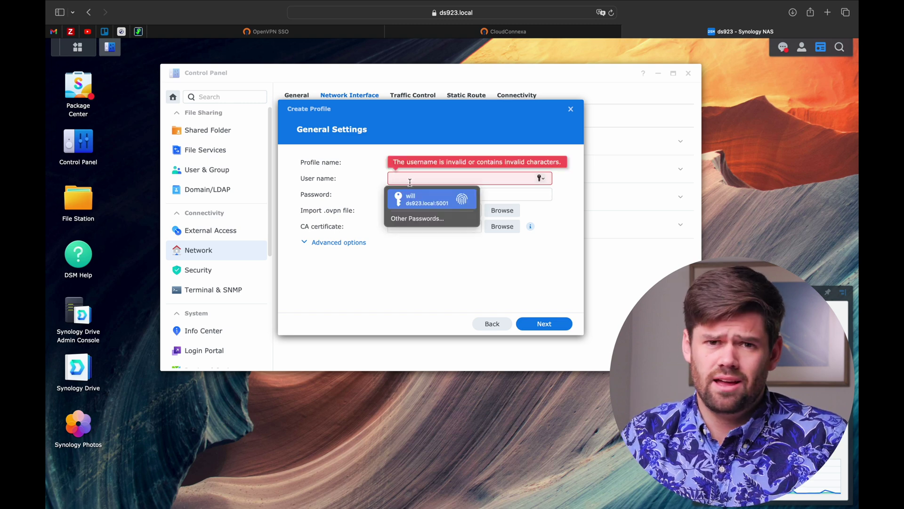
pyautogui.click(399, 175)
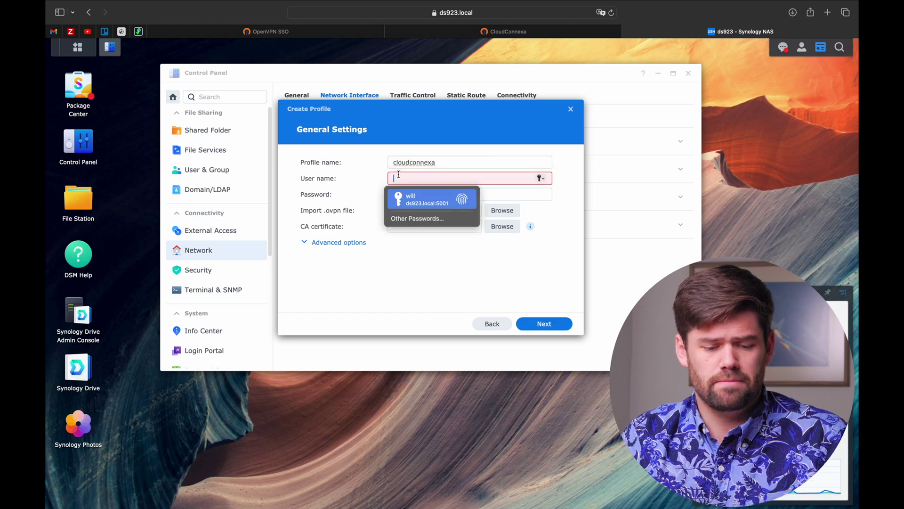
pyautogui.write('what ever')
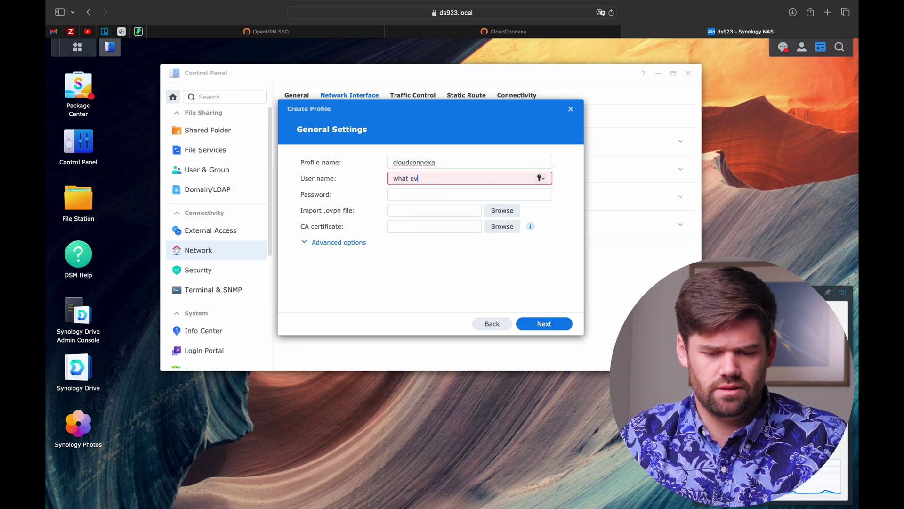
pyautogui.press('Tab')
pyautogui.write('what ever')
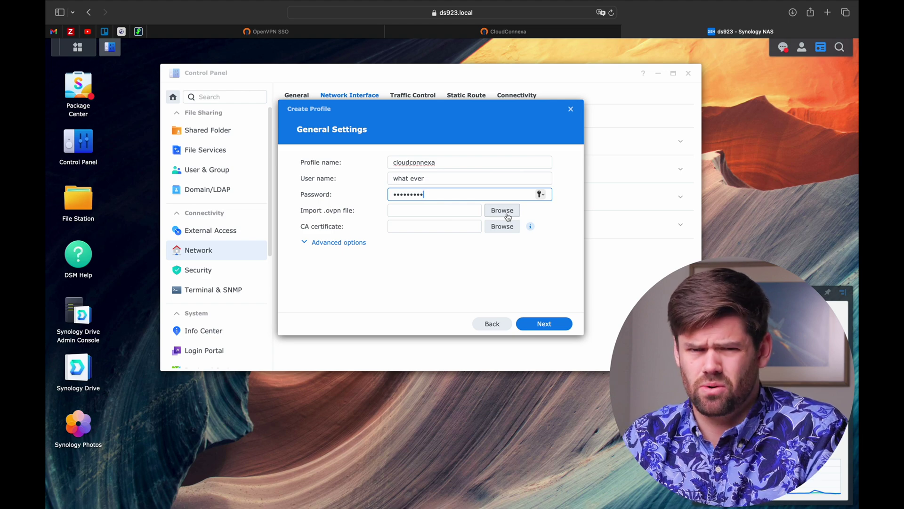
# Import ds923-connector_ashburn_(va).ovpn as the profile's certificate file.
pyautogui.click(507, 216)
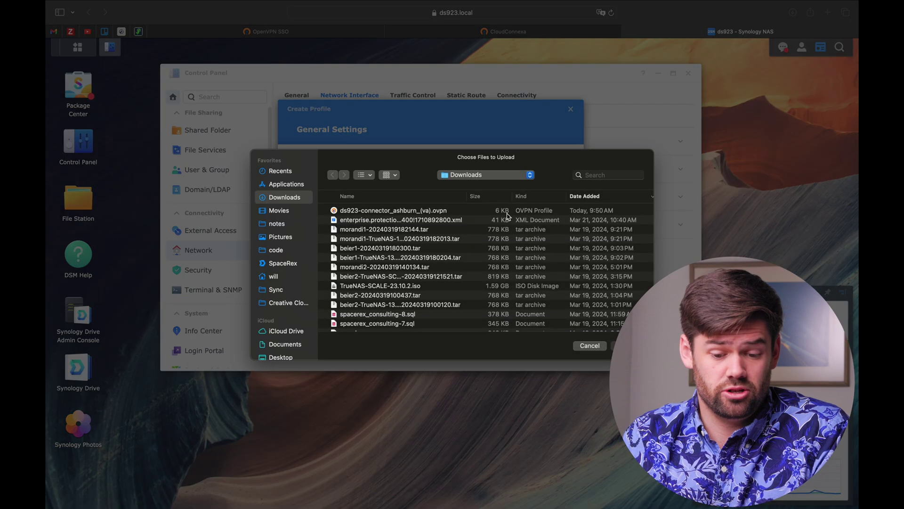
pyautogui.click(420, 215)
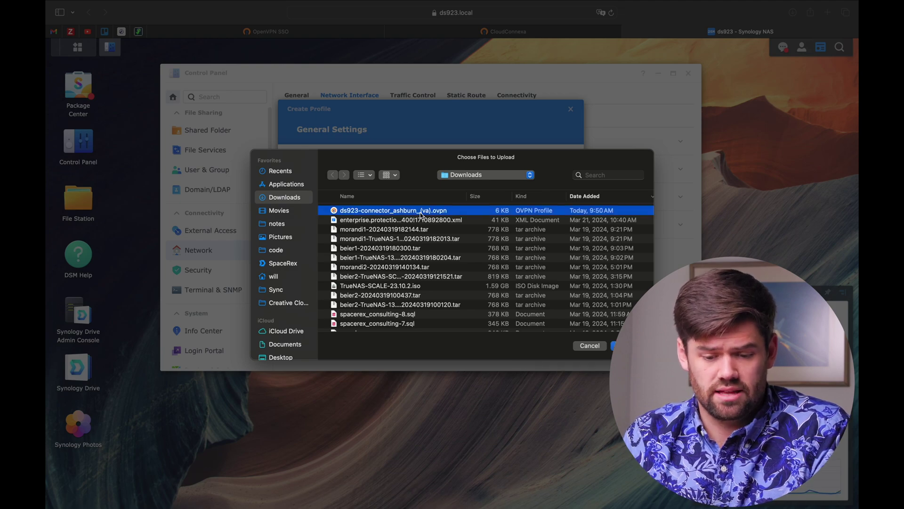
pyautogui.doubleClick(421, 215)
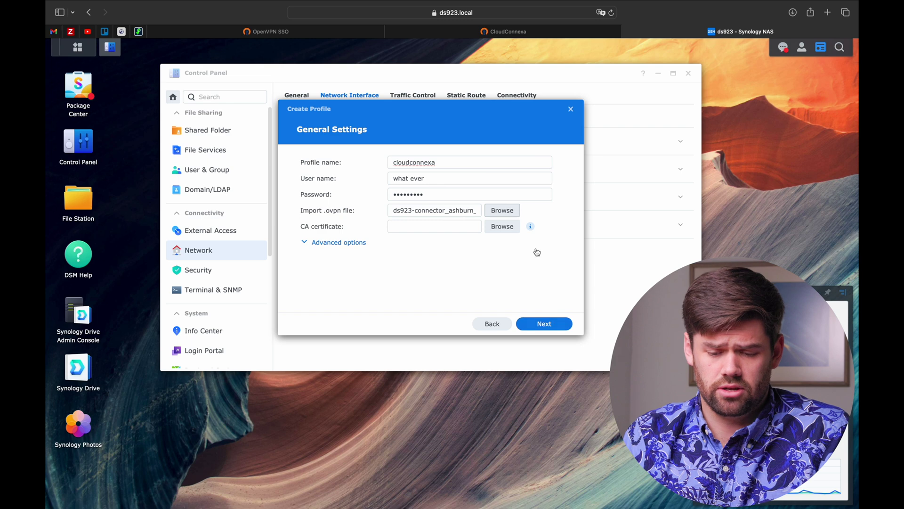
pyautogui.click(559, 330)
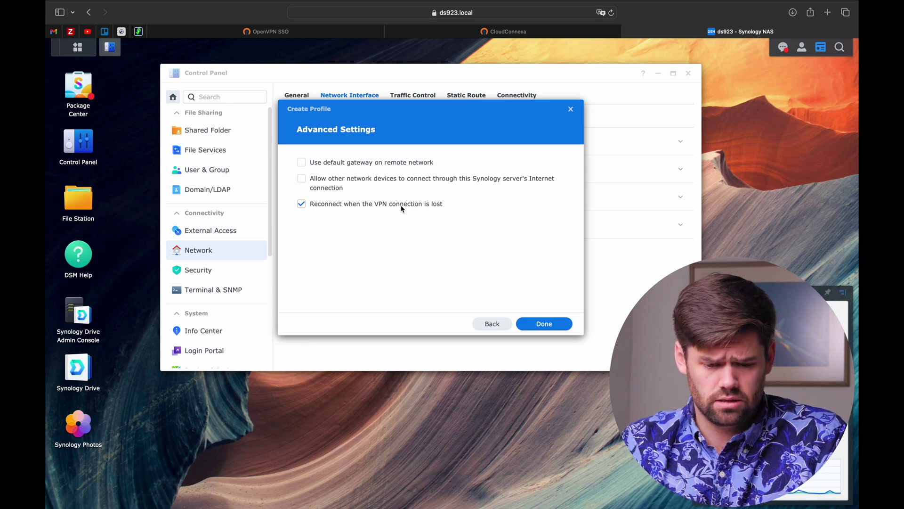
# Let other devices share the NAS's connection, keep reconnect-when-lost on, and finish the profile.
pyautogui.click(374, 182)
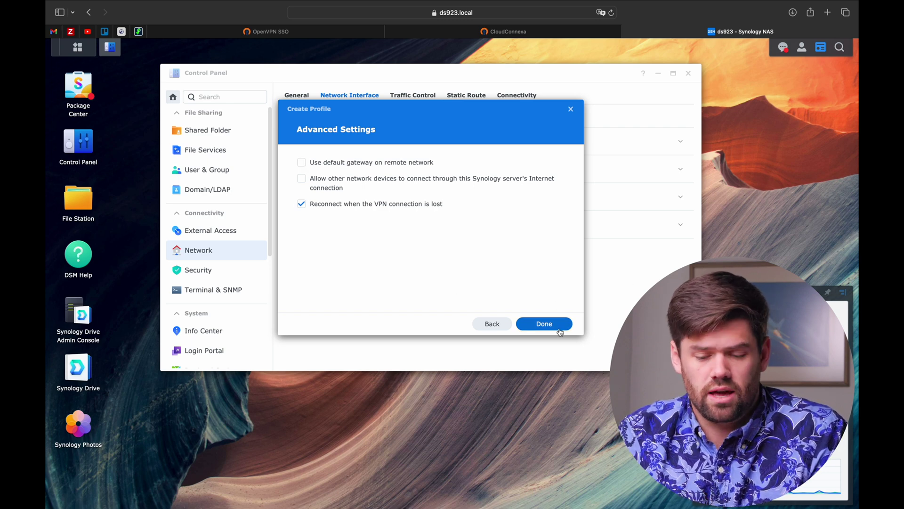
pyautogui.click(555, 324)
# Connect the cloudconnexa VPN interface at 100.96.1.18, then return to CloudConnexa's Connectors page.
pyautogui.click(437, 228)
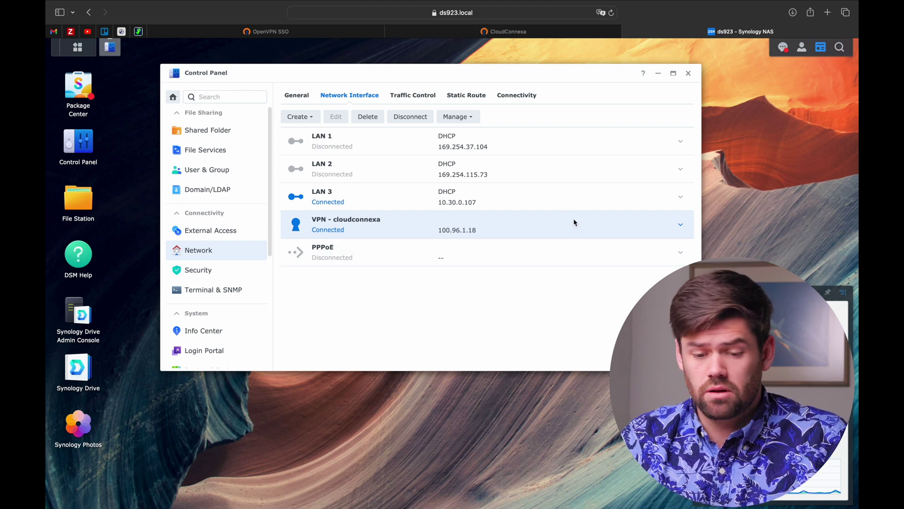
pyautogui.click(536, 34)
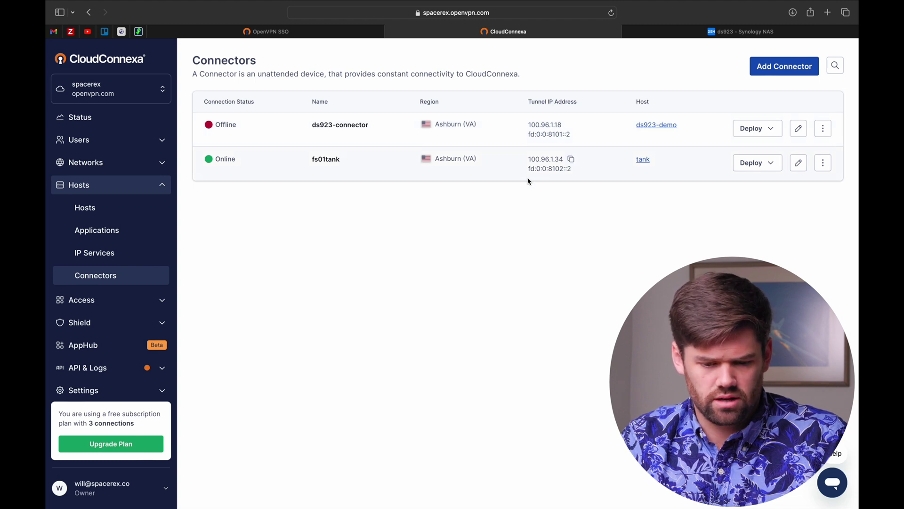
# Once ds923-connector is Online, copy fs01tank's tunnel IP 100.96.1.34 and return to the NAS.
pyautogui.click(572, 160)
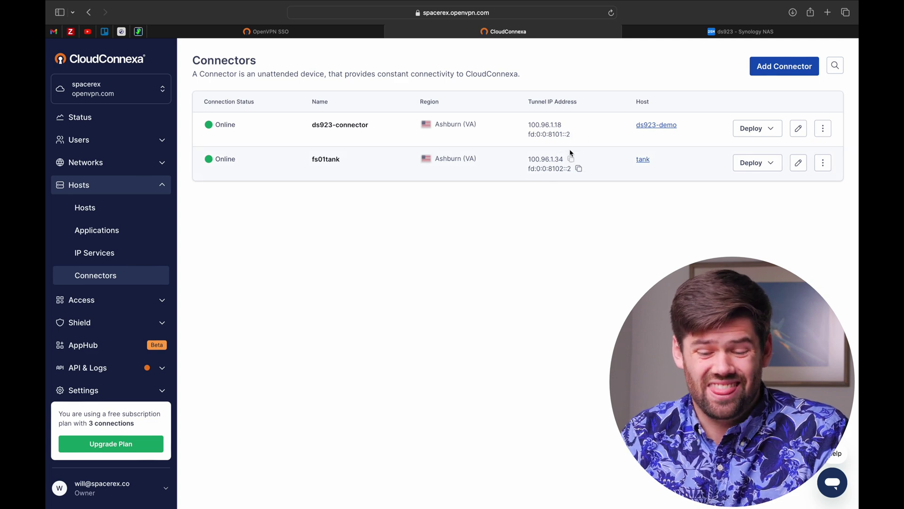
pyautogui.click(570, 160)
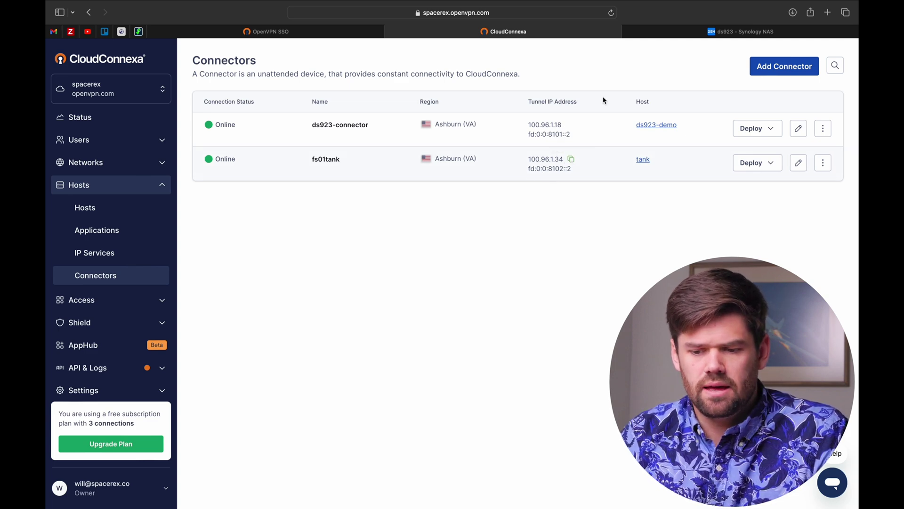
pyautogui.click(673, 31)
# In Hyper Backup, start a Folders and Packages task backing up to a Remote NAS Device.
pyautogui.click(77, 48)
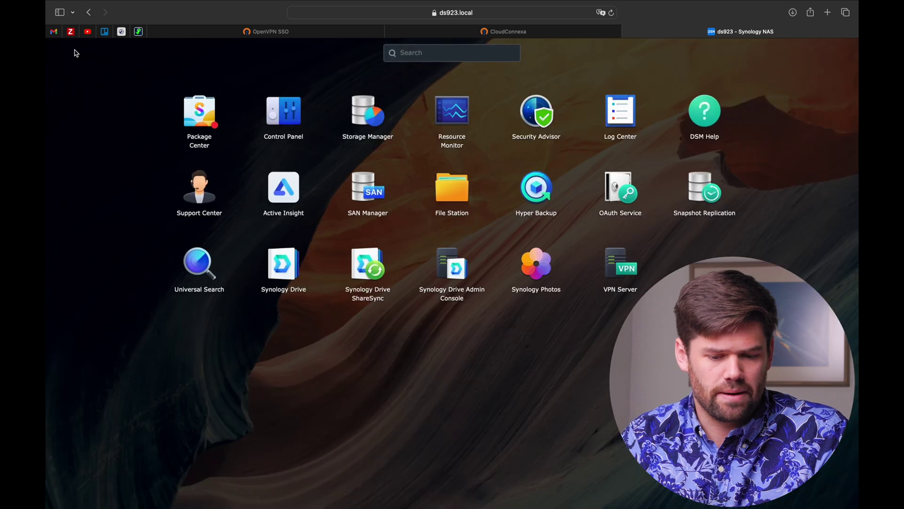
pyautogui.click(537, 198)
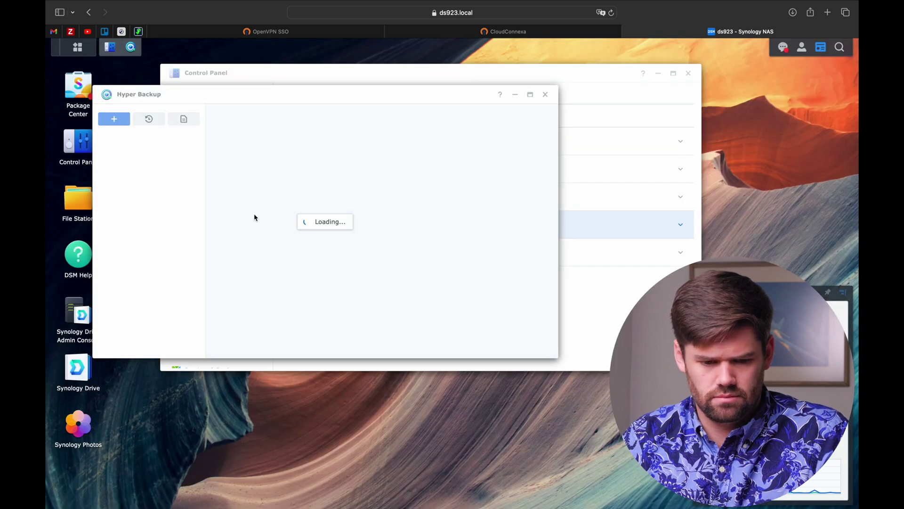
pyautogui.click(179, 120)
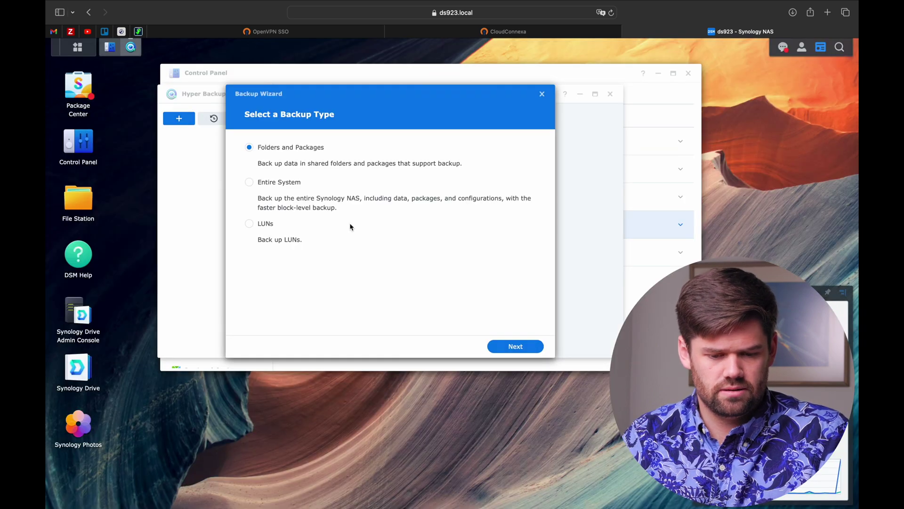
pyautogui.click(509, 353)
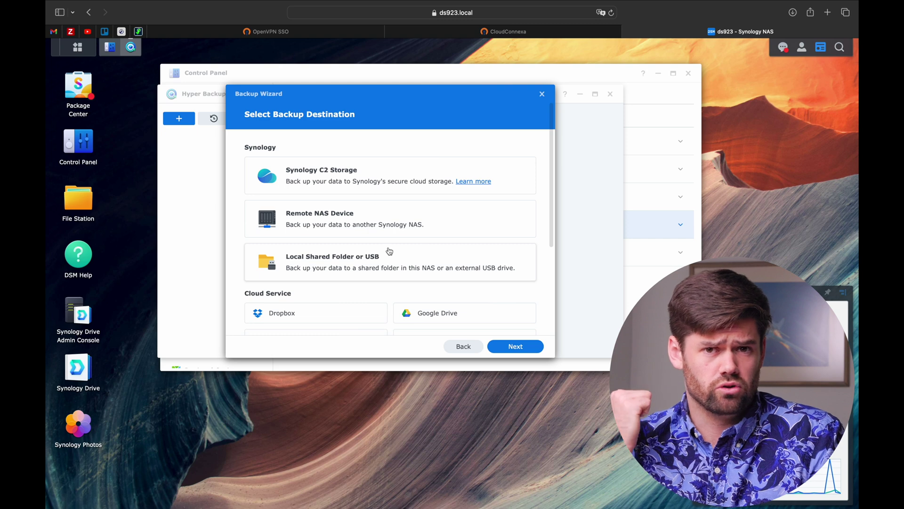
pyautogui.click(390, 225)
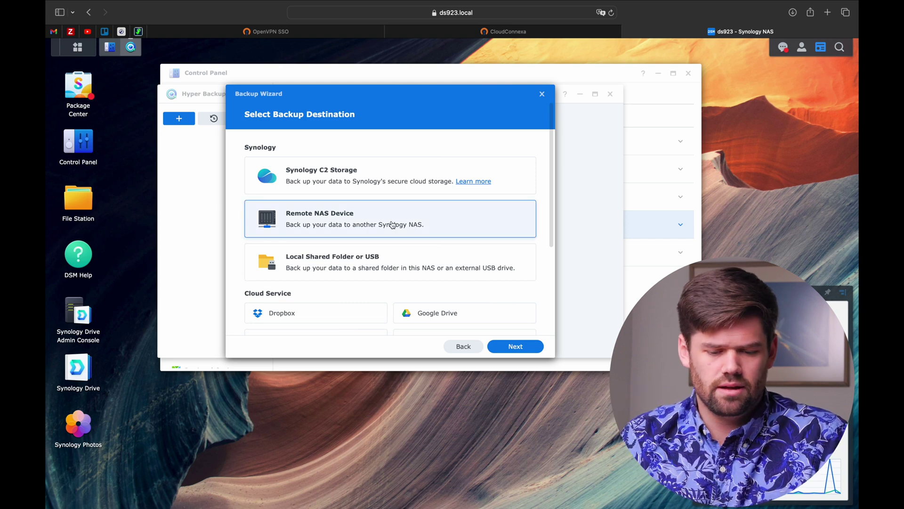
pyautogui.click(523, 346)
pyautogui.click(402, 165)
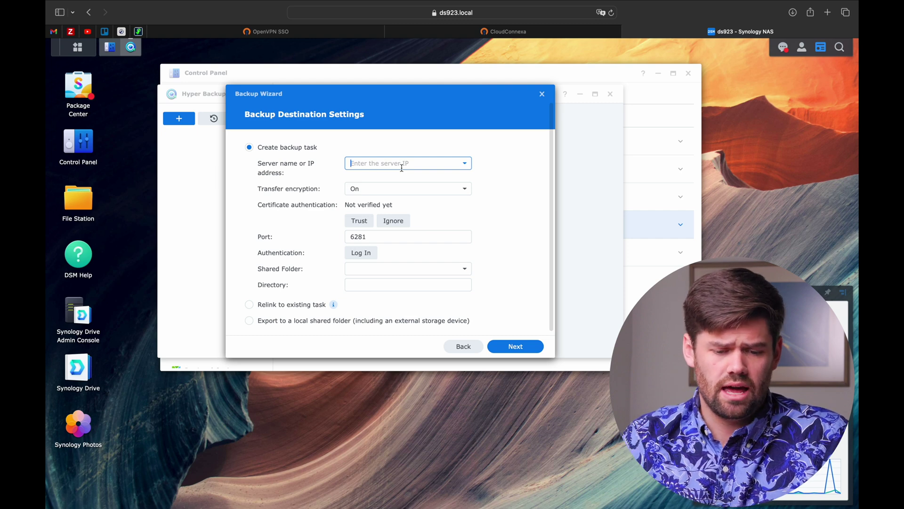
# Set server 100.96.1.34 with certificate authentication Ignore, verify it against CloudConnexa, and log in.
pyautogui.press('super+v')
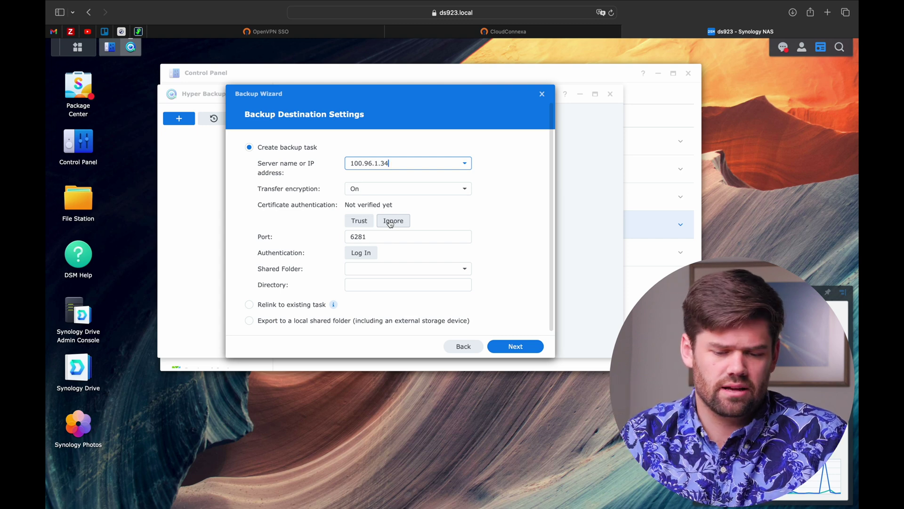
pyautogui.click(391, 221)
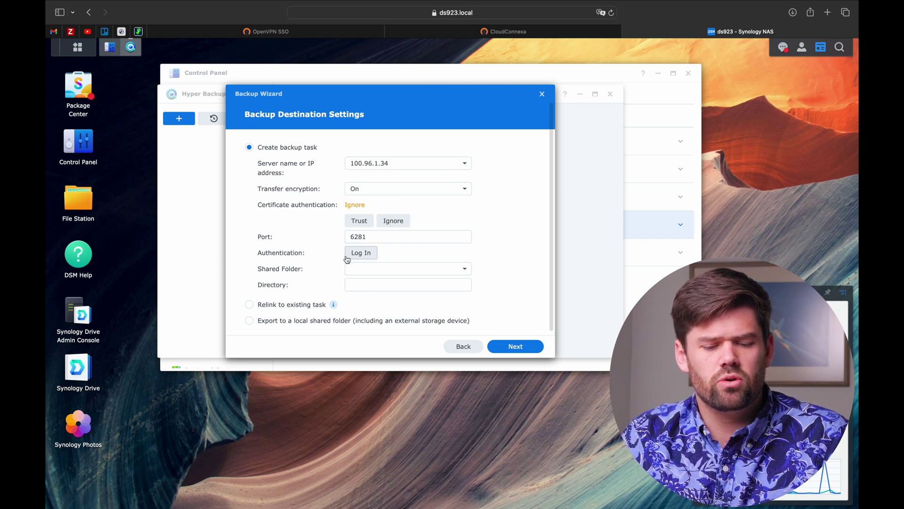
pyautogui.moveTo(393, 163); pyautogui.dragTo(307, 165)
pyautogui.click(547, 31)
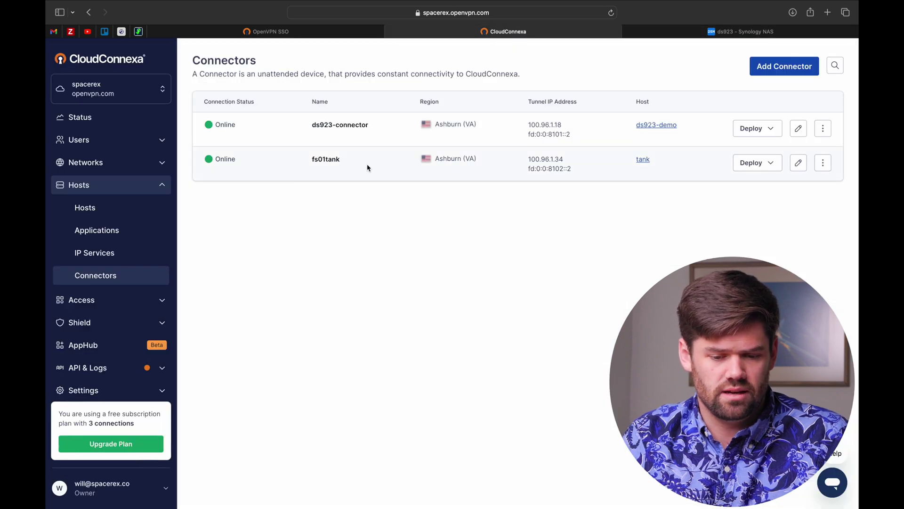
pyautogui.moveTo(309, 162); pyautogui.dragTo(354, 163)
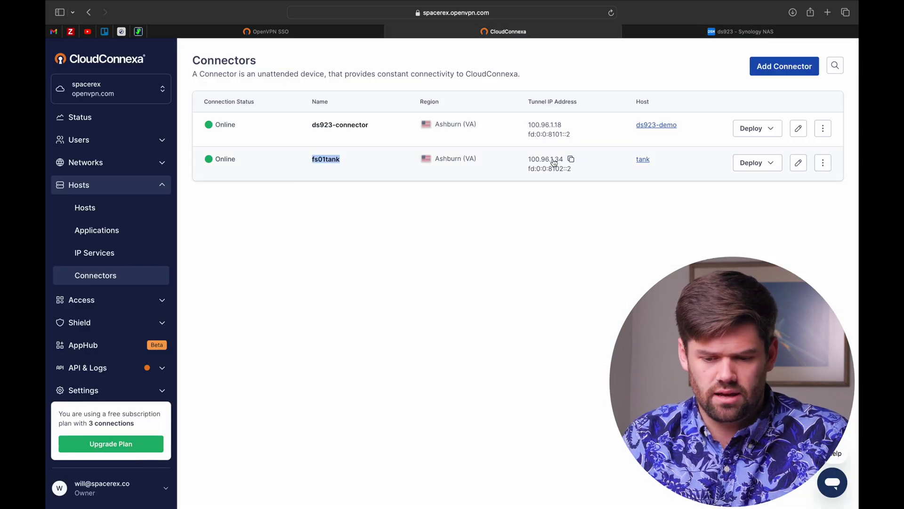
pyautogui.click(706, 32)
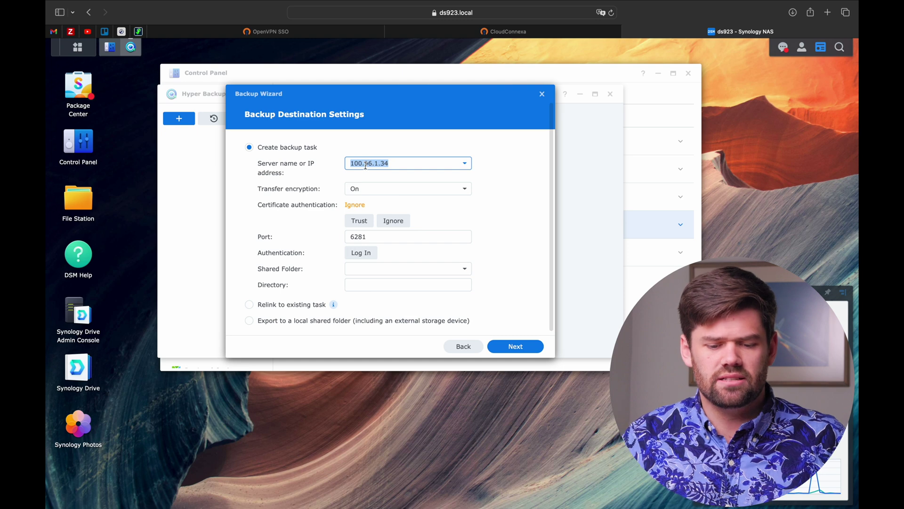
pyautogui.moveTo(400, 163); pyautogui.dragTo(319, 166)
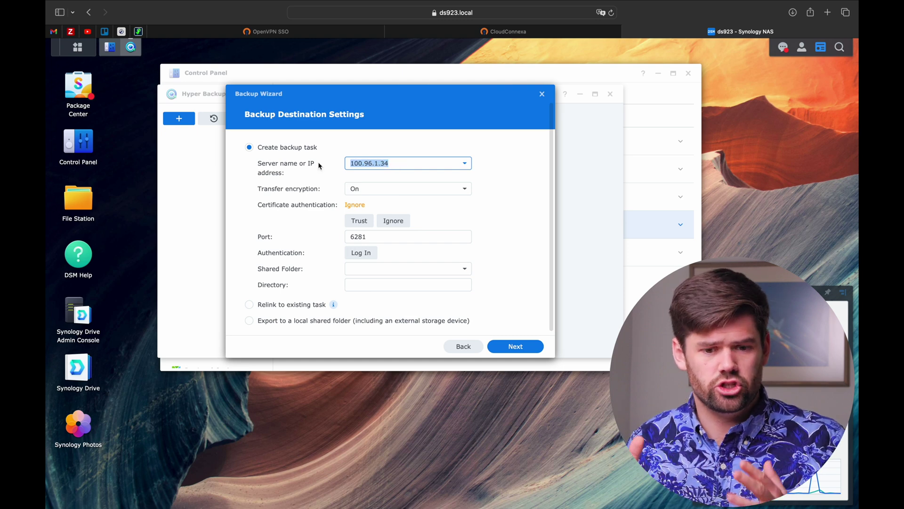
pyautogui.click(365, 258)
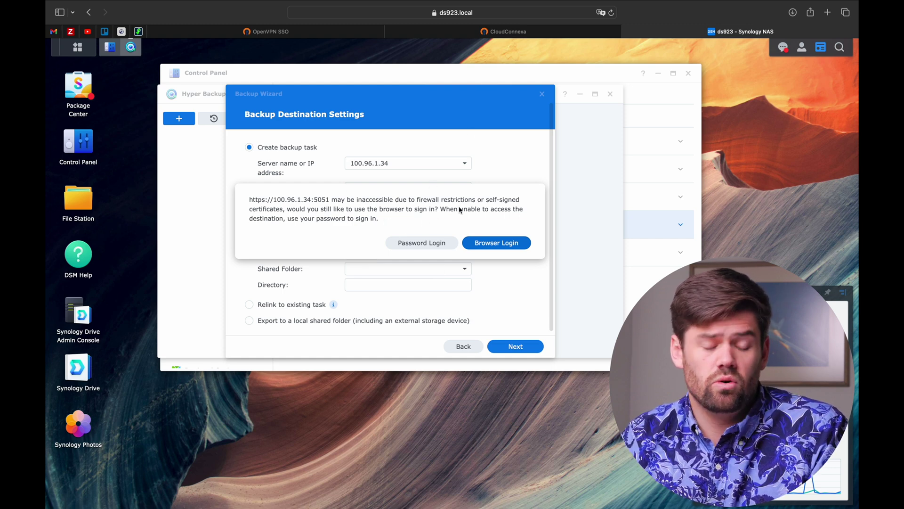
# Log in to the remote NAS at 100.96.1.34 with the DSM username and password, and list its shared folders.
pyautogui.click(440, 243)
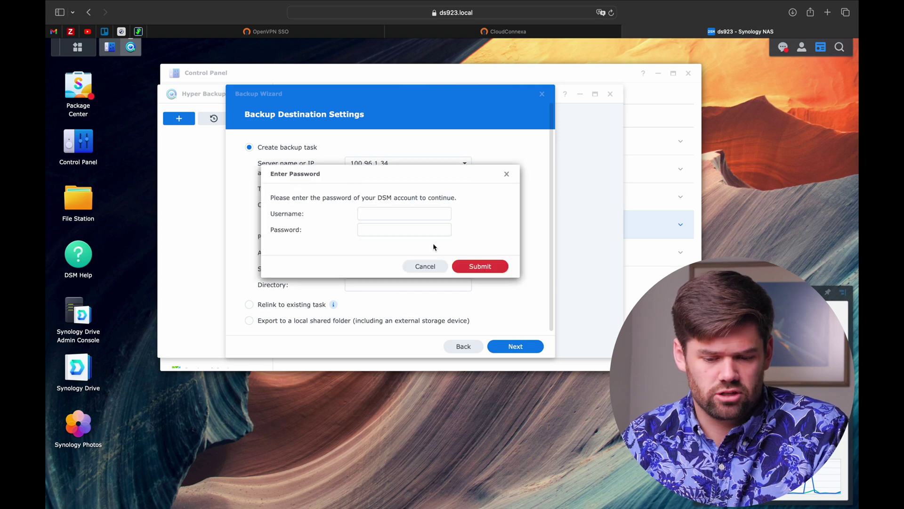
pyautogui.write('opendemo')
pyautogui.press('Tab')
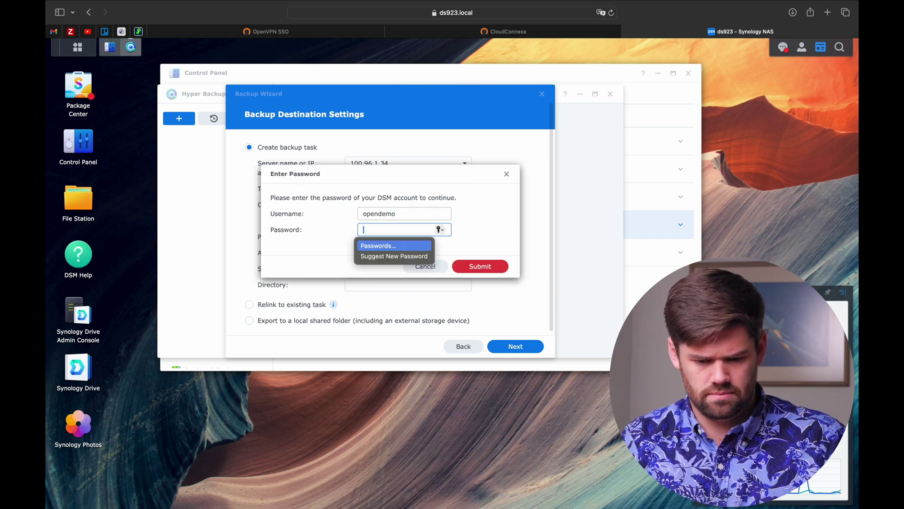
pyautogui.write('•••••••••••')
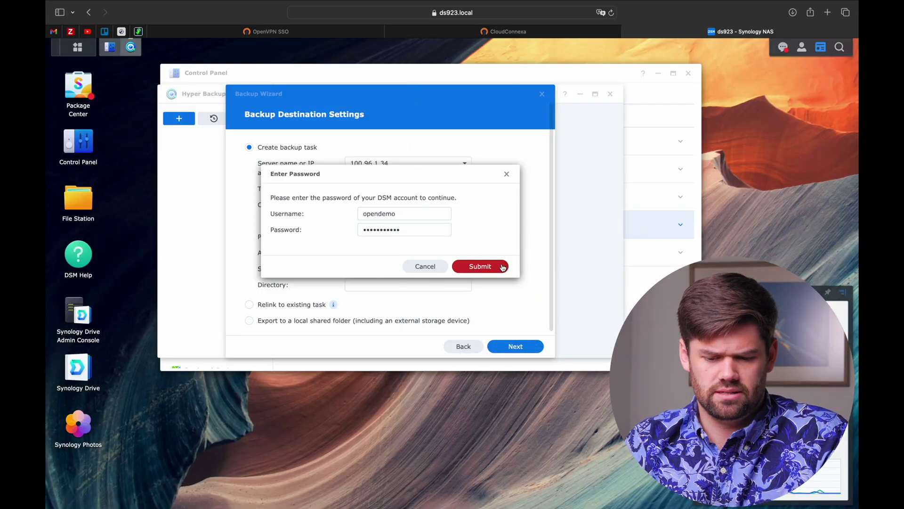
pyautogui.click(503, 267)
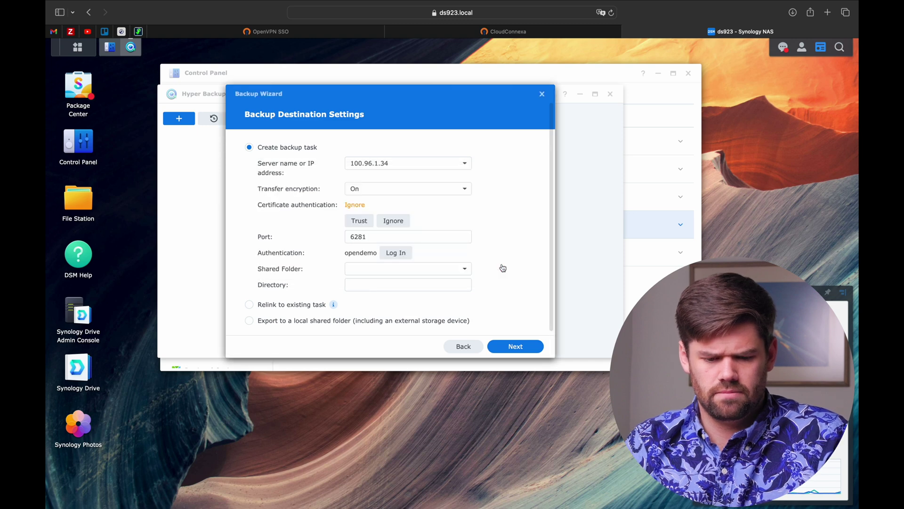
pyautogui.click(459, 273)
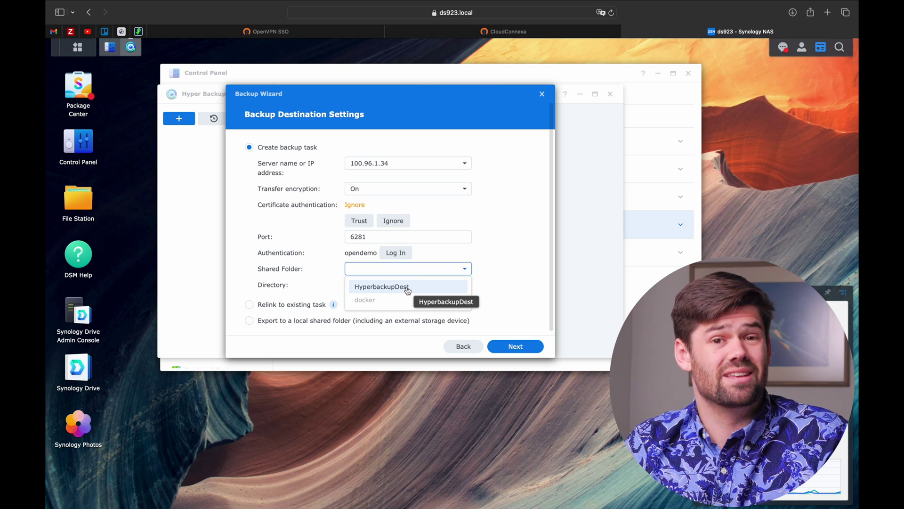
# Choose HyperbackupDest as the destination folder and include S-DRIVE in the backup.
pyautogui.click(404, 288)
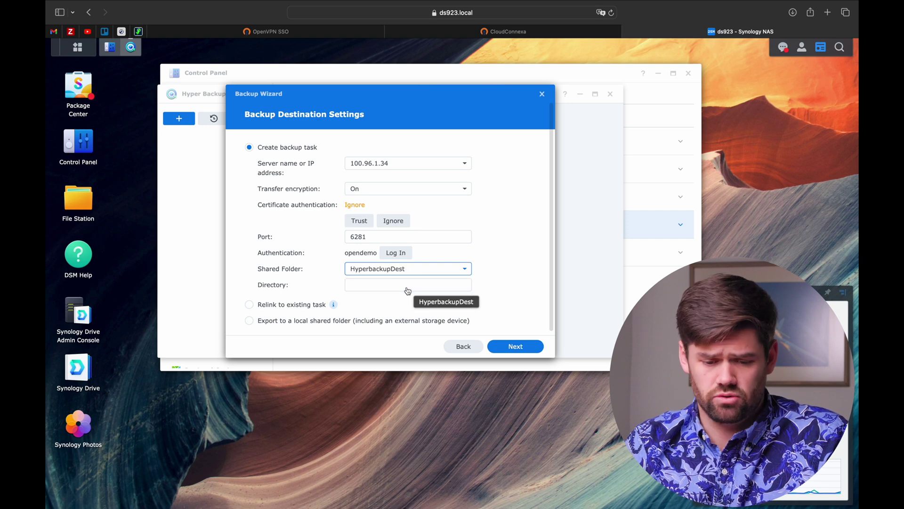
pyautogui.click(502, 347)
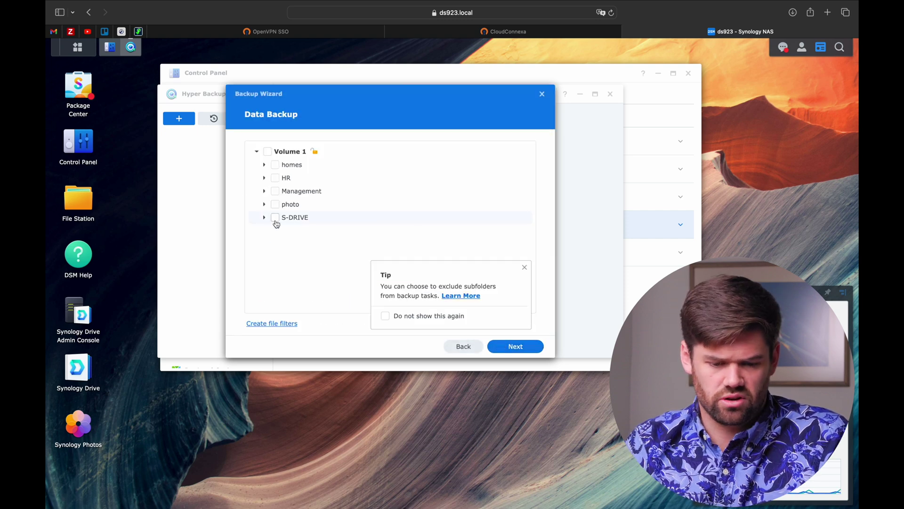
pyautogui.click(275, 218)
pyautogui.click(490, 345)
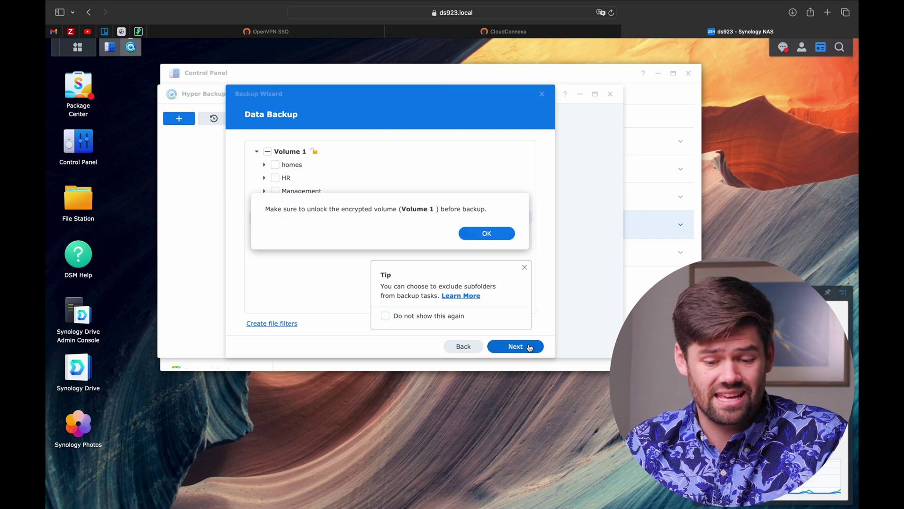
# Keep the daily 03:00 schedule and default settings, finish the task, and start backing up now.
pyautogui.click(492, 238)
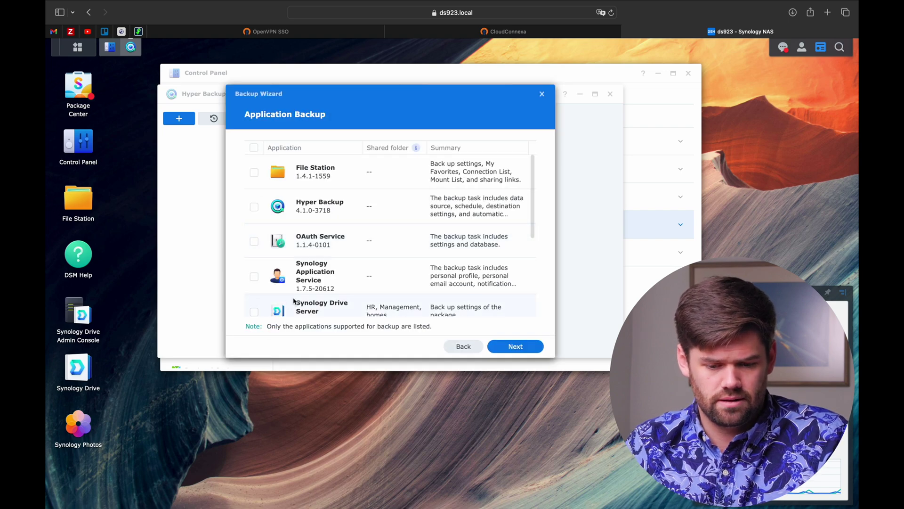
pyautogui.scroll(-5, 295, 301)
pyautogui.click(522, 356)
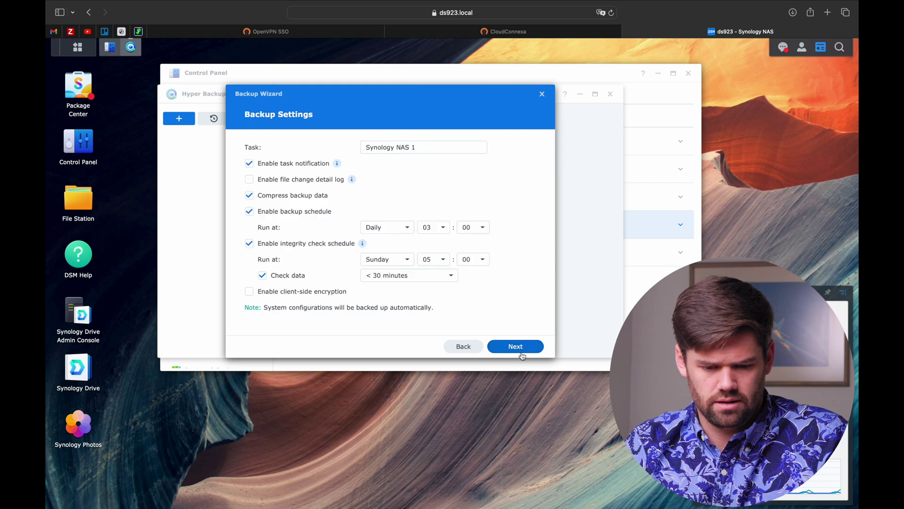
pyautogui.click(522, 356)
pyautogui.click(506, 238)
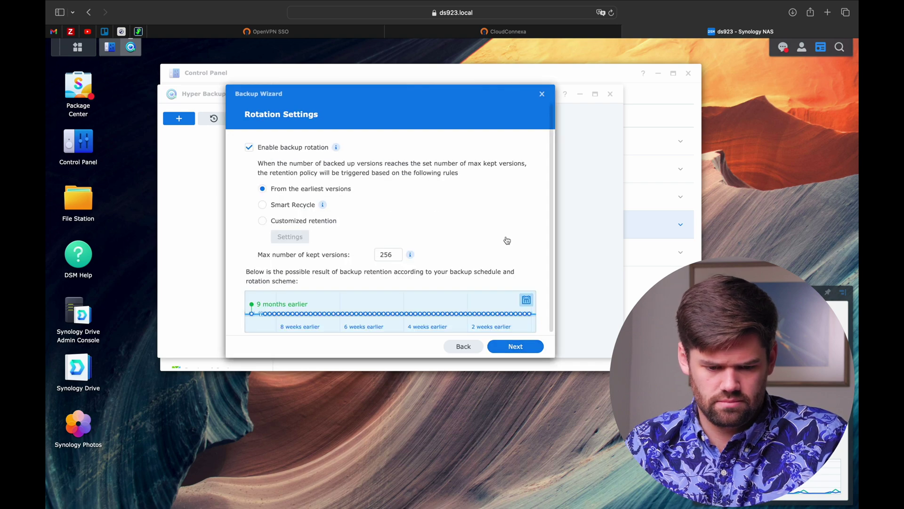
pyautogui.click(516, 346)
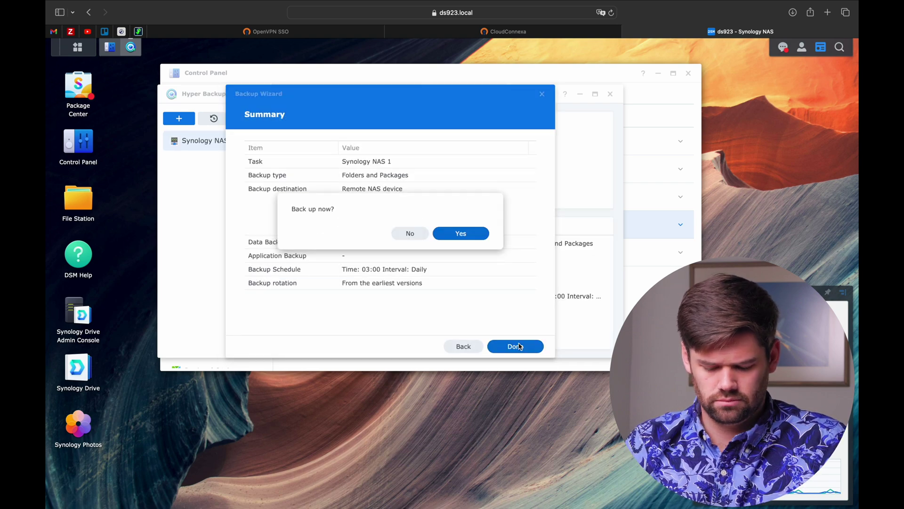
pyautogui.click(472, 235)
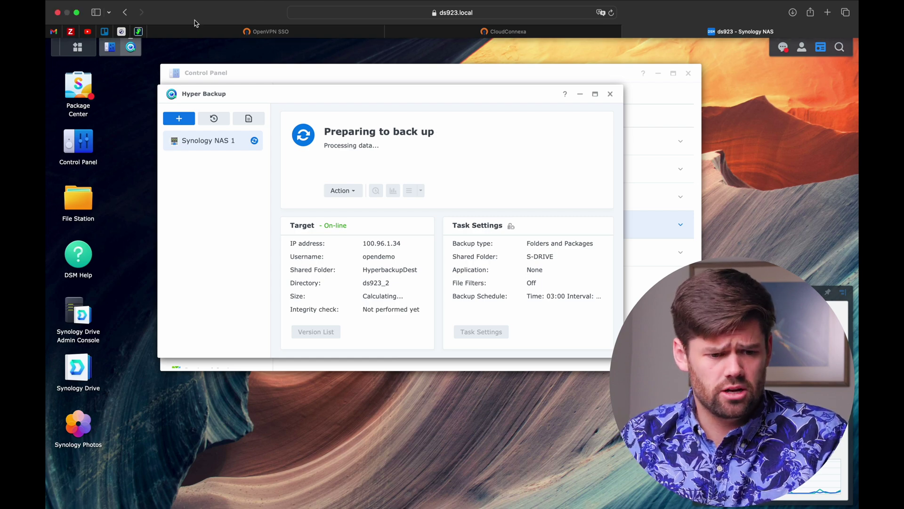
pyautogui.click(77, 47)
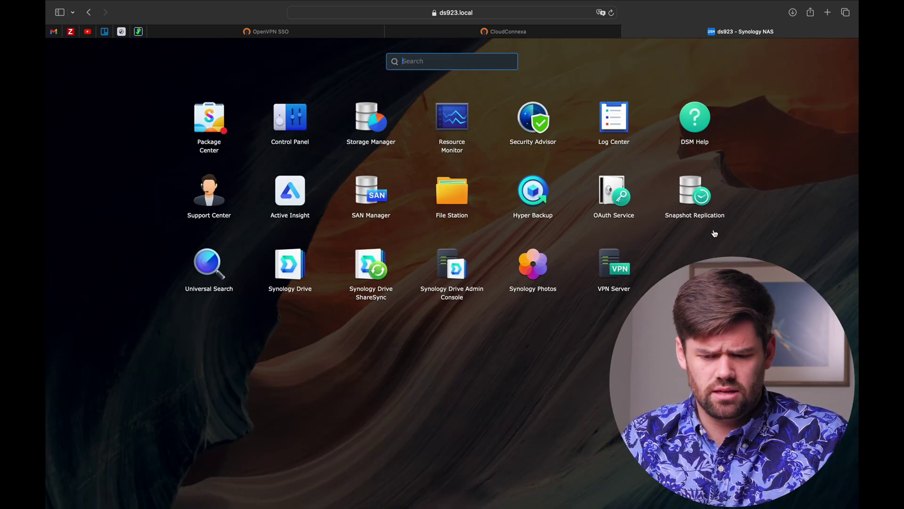
# Start a new Snapshot Replication task and open its advanced server connection settings.
pyautogui.click(700, 214)
pyautogui.click(191, 137)
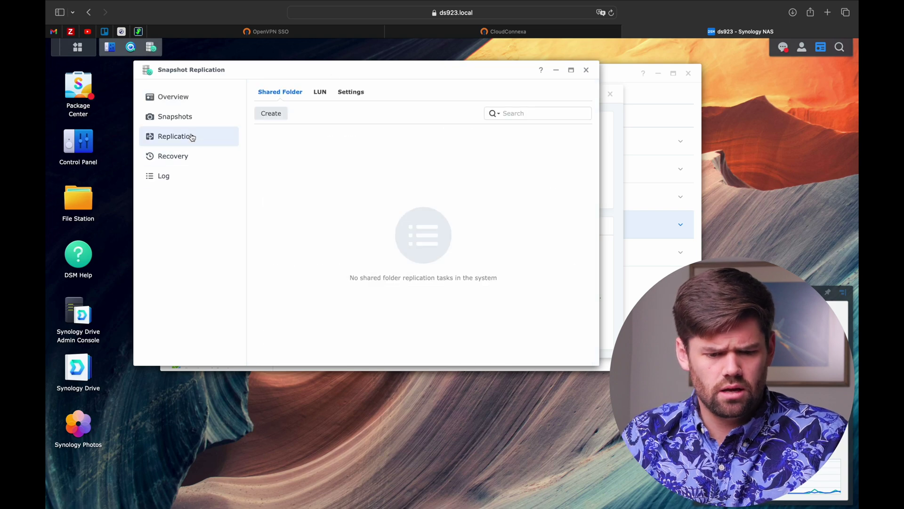
pyautogui.click(275, 115)
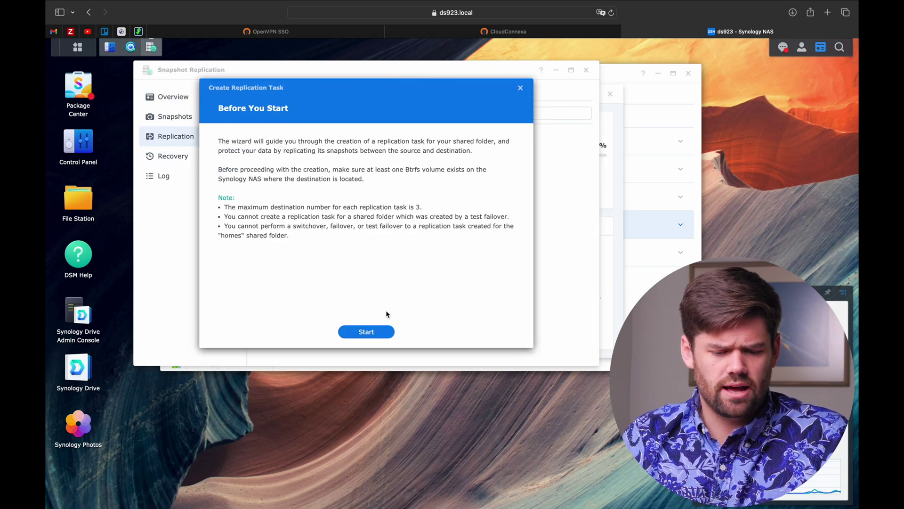
pyautogui.click(382, 332)
pyautogui.click(501, 337)
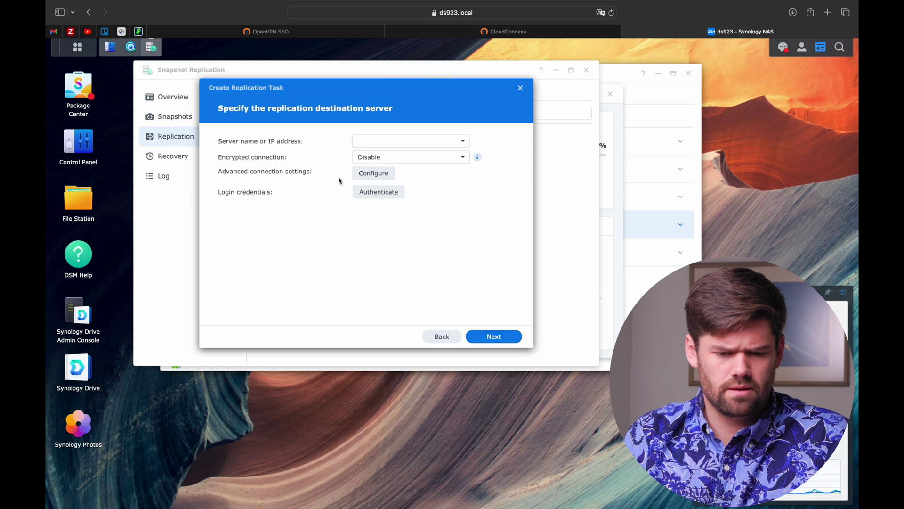
pyautogui.click(373, 173)
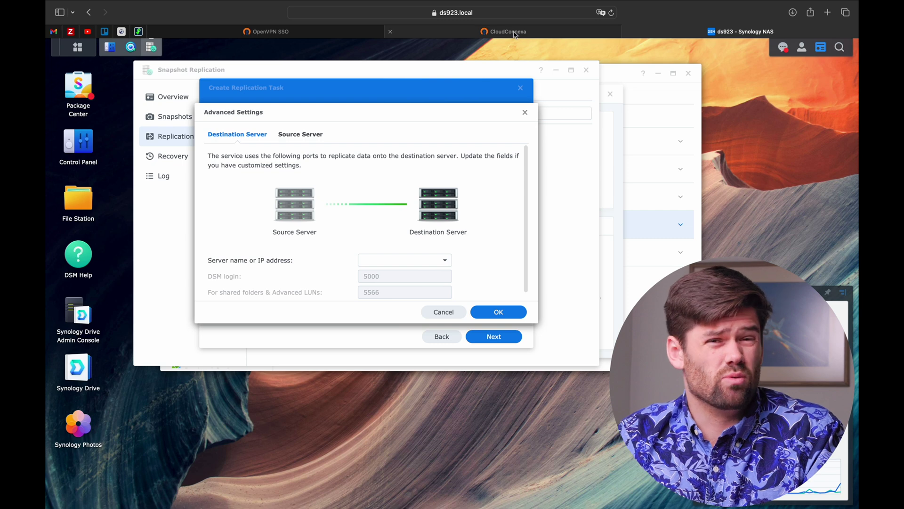
# Copy tunnel IP 100.96.1.34 from the CloudConnexa connectors and set it as the destination server.
pyautogui.moveTo(515, 34)
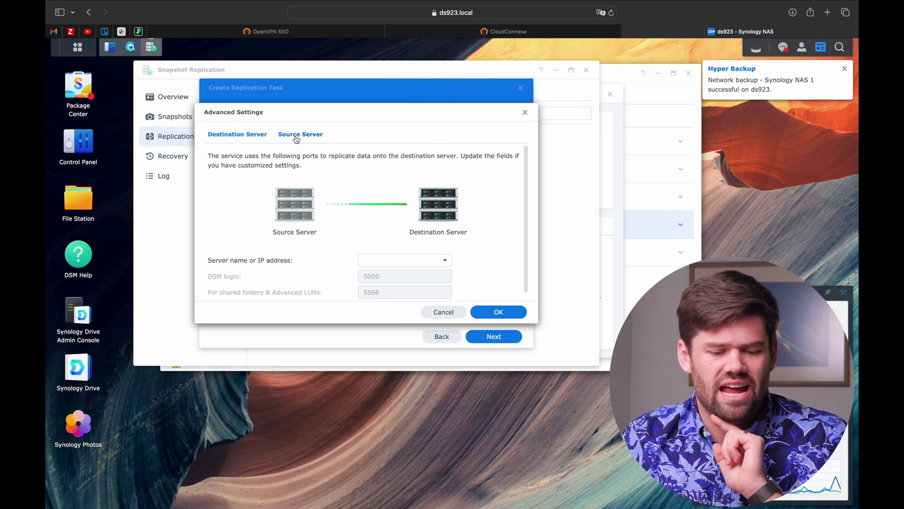
pyautogui.click(520, 30)
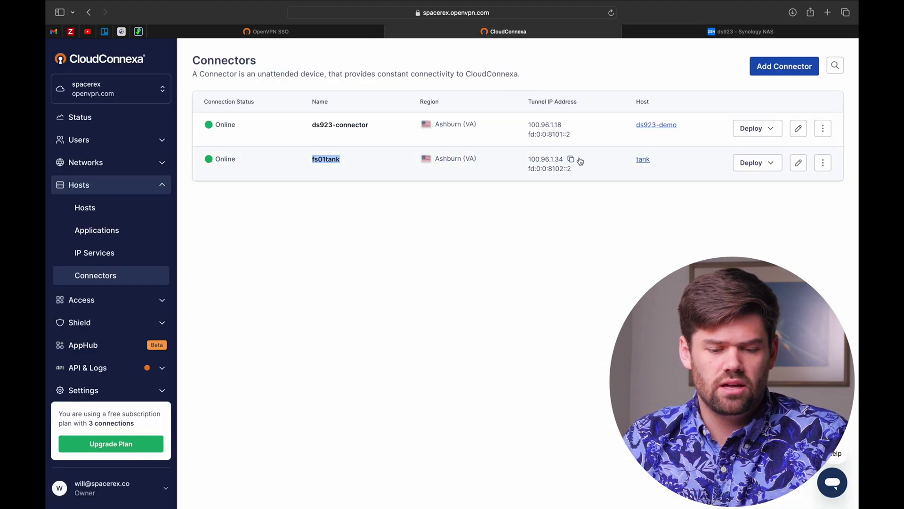
pyautogui.click(574, 161)
pyautogui.click(703, 30)
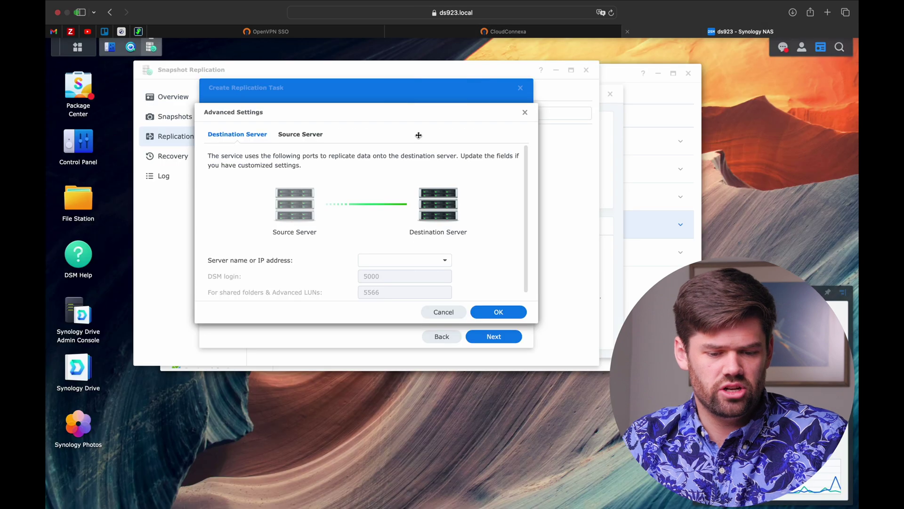
pyautogui.click(400, 260)
pyautogui.press('cmd+v')
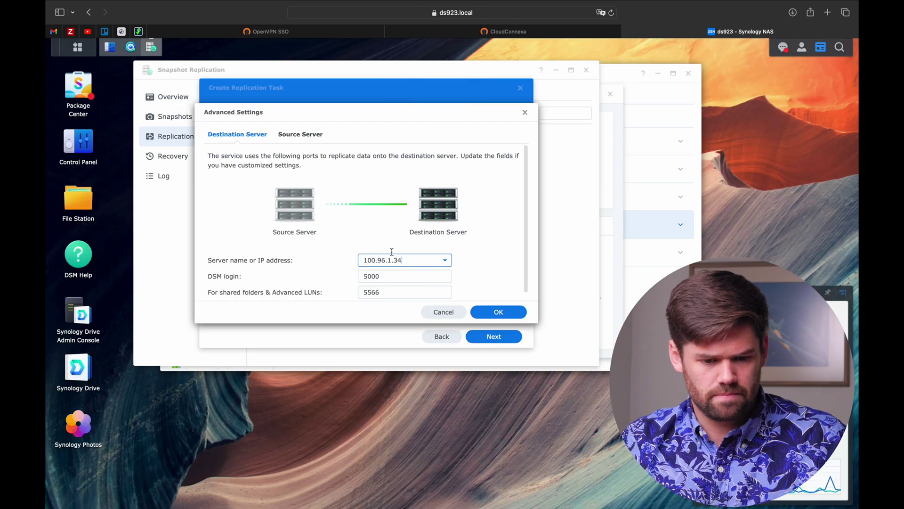
# Set the source server address to 100.96.1.18 and save the advanced settings.
pyautogui.click(300, 135)
pyautogui.click(555, 33)
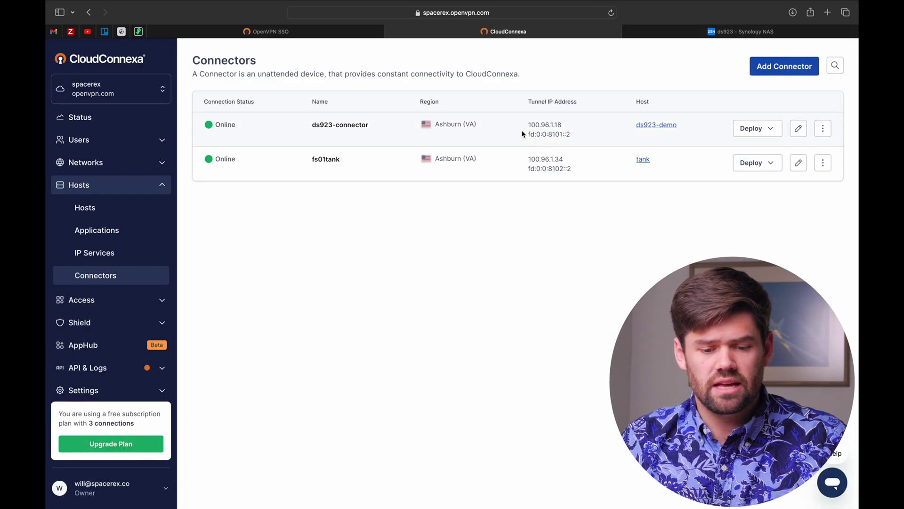
pyautogui.click(680, 36)
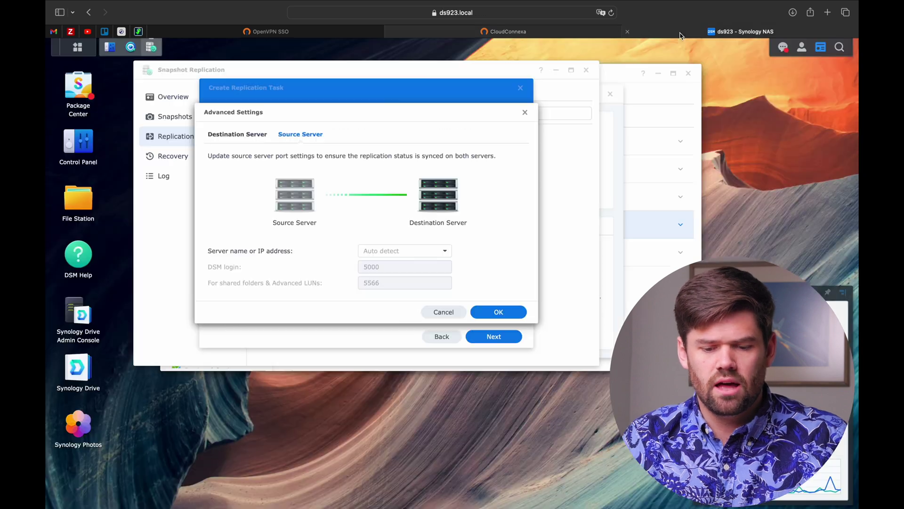
pyautogui.click(382, 252)
pyautogui.press('super+v')
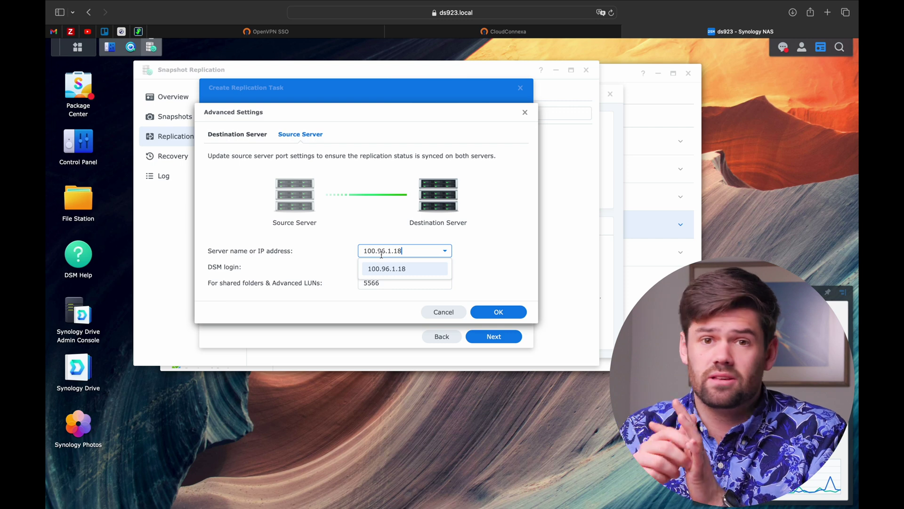
pyautogui.click(485, 248)
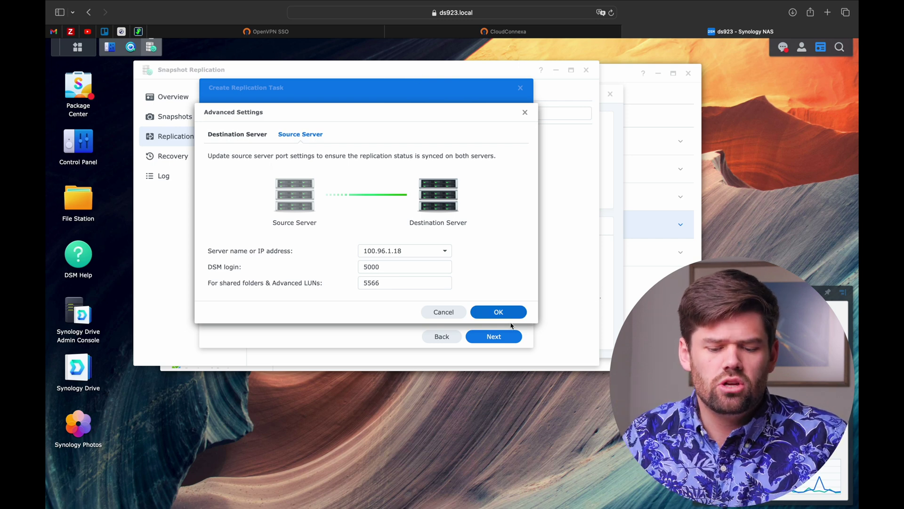
pyautogui.click(498, 311)
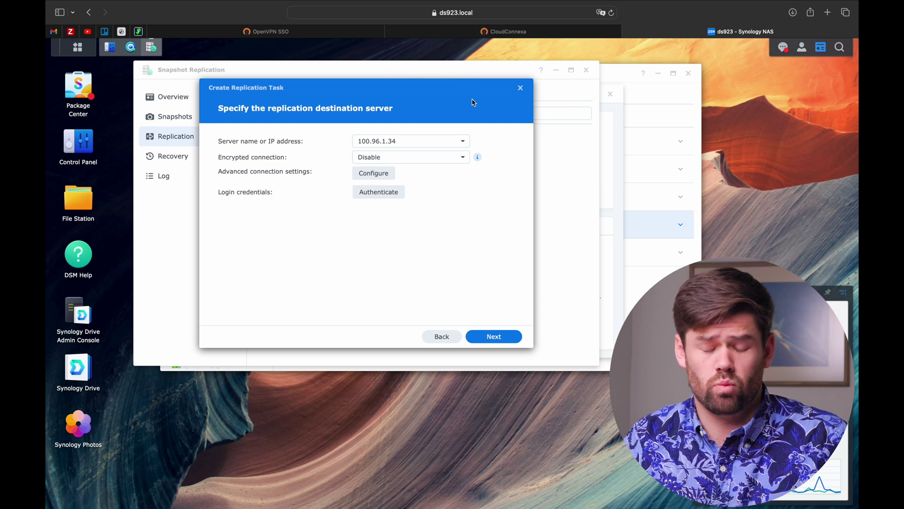
# Close the replication wizard and Snapshot Replication, then switch to the Mac desktop.
pyautogui.click(520, 89)
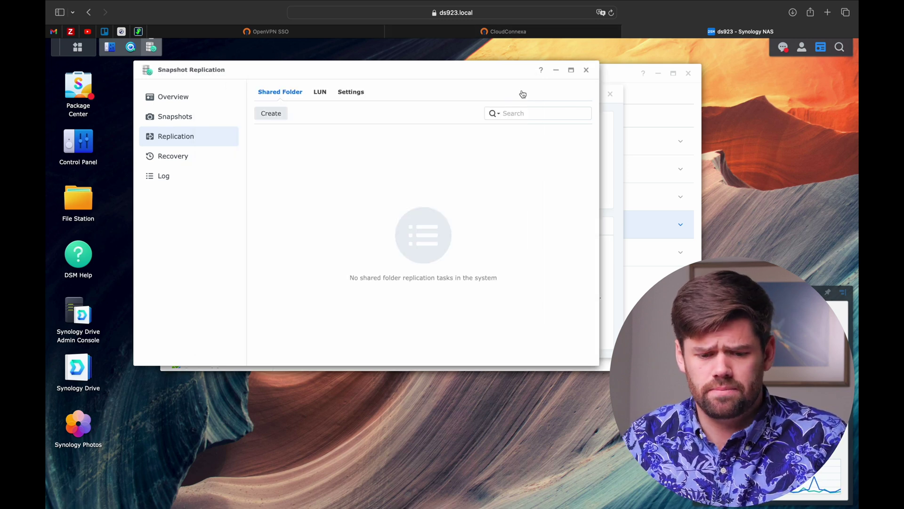
pyautogui.click(587, 71)
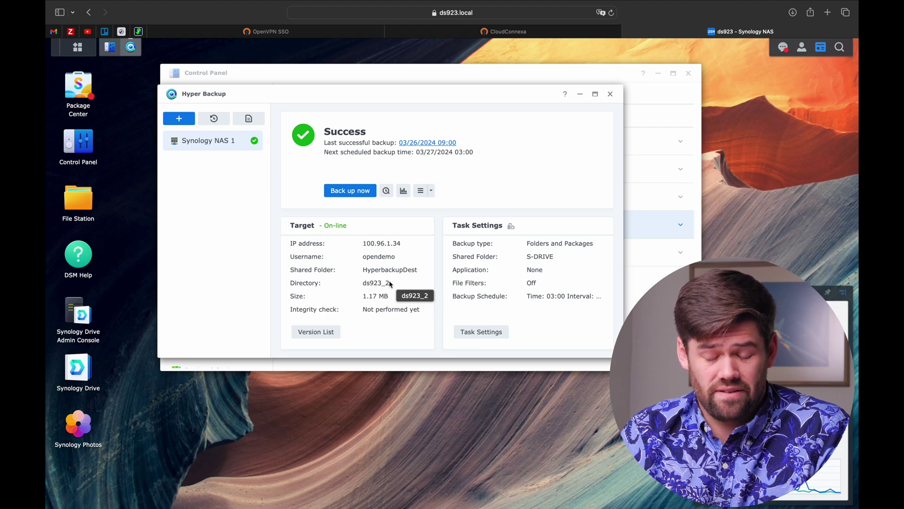
pyautogui.hotkey('ctrl', 'Right')
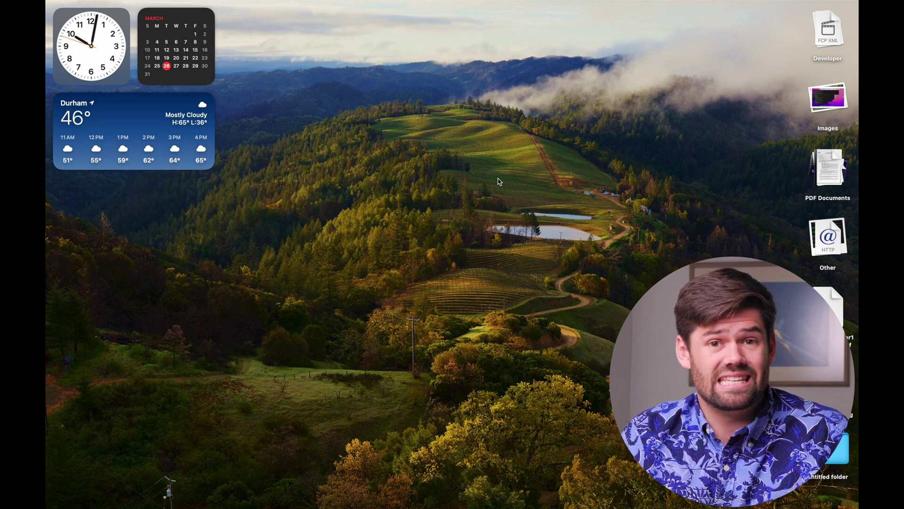
# Search Google for 'openvpn connect' in a new Safari tab.
pyautogui.hotkey('ctrl', 'Right')
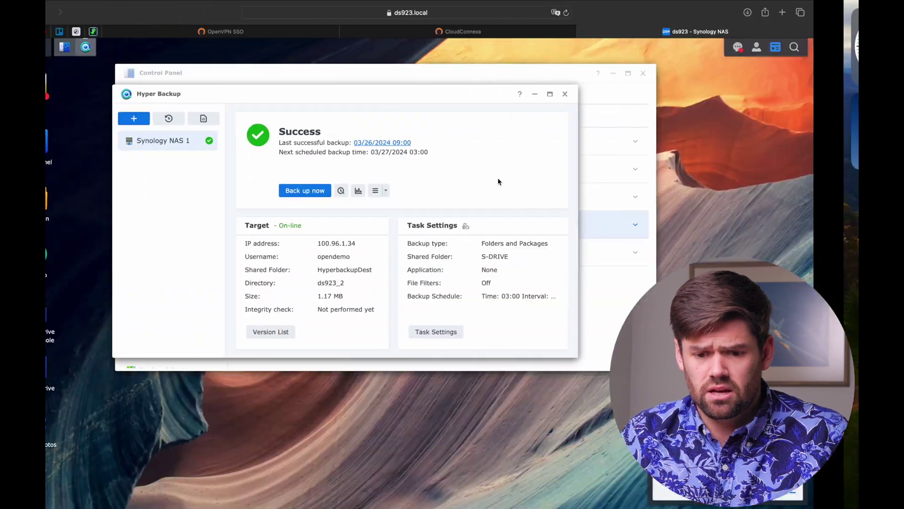
pyautogui.press('super+t')
pyautogui.write('ow')
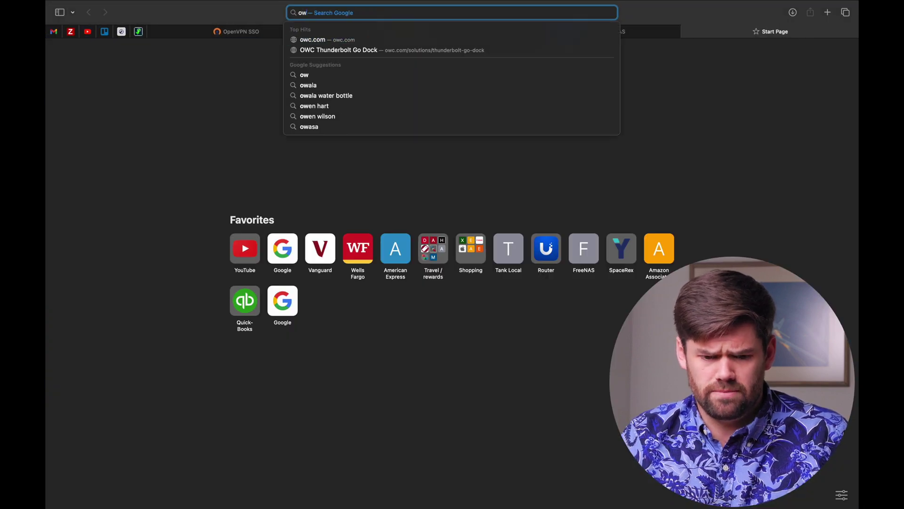
pyautogui.press('BackSpace')
pyautogui.press('BackSpace')
pyautogui.write('openvpn connect')
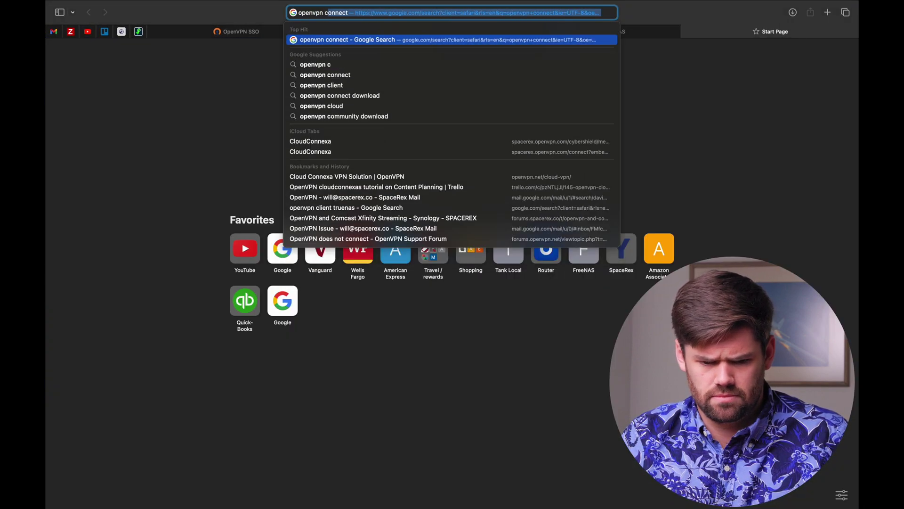
pyautogui.press('Return')
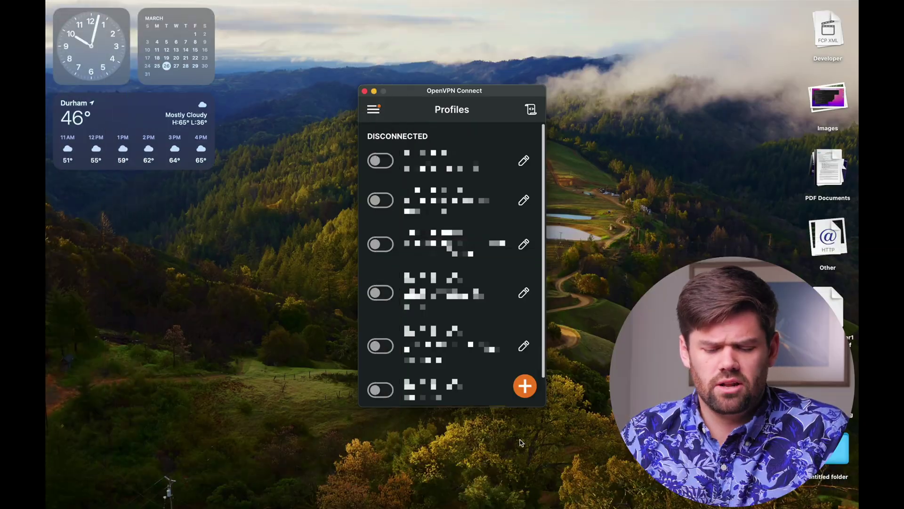
# Import an OpenVPN Connect profile from the URL spacerex.openvpn.com.
pyautogui.click(531, 393)
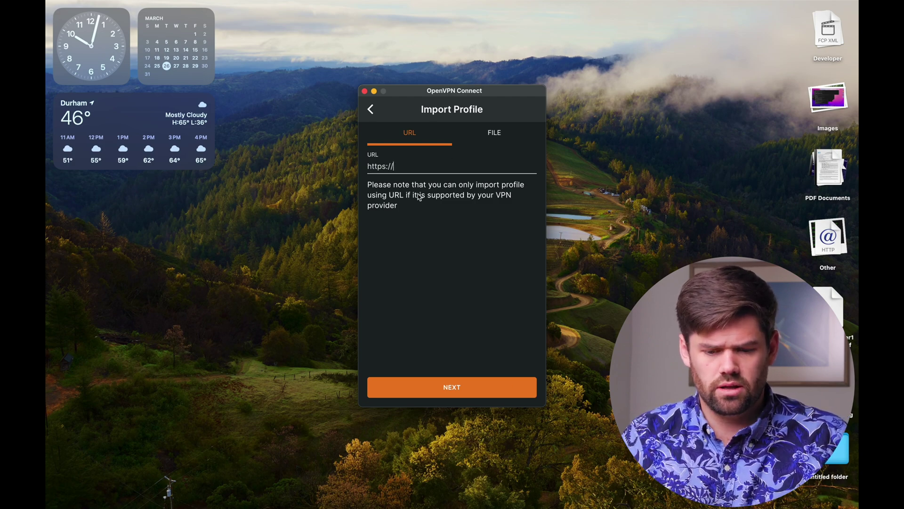
pyautogui.write('spa')
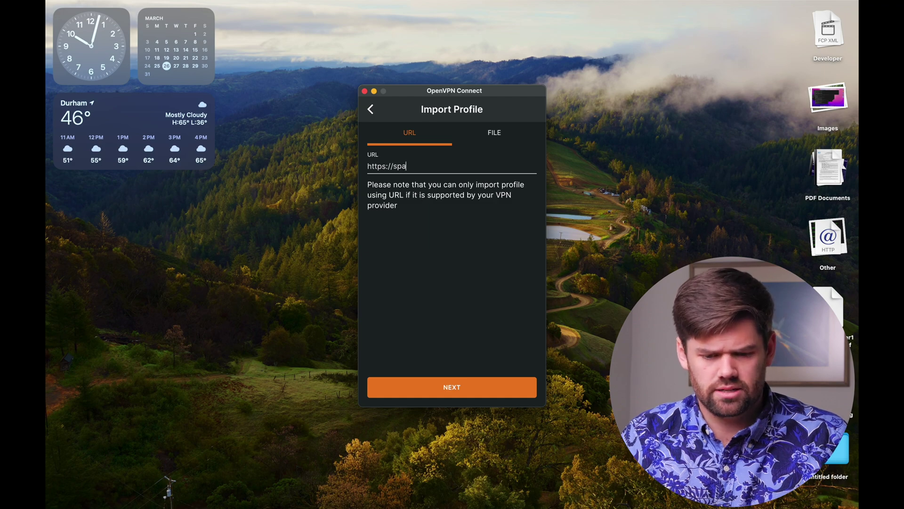
pyautogui.write('cerex.')
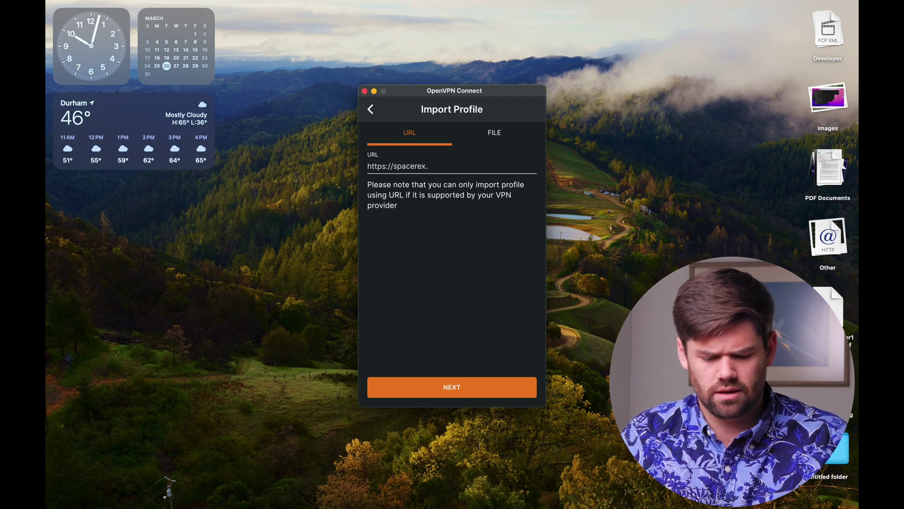
pyautogui.write('openvpn.com')
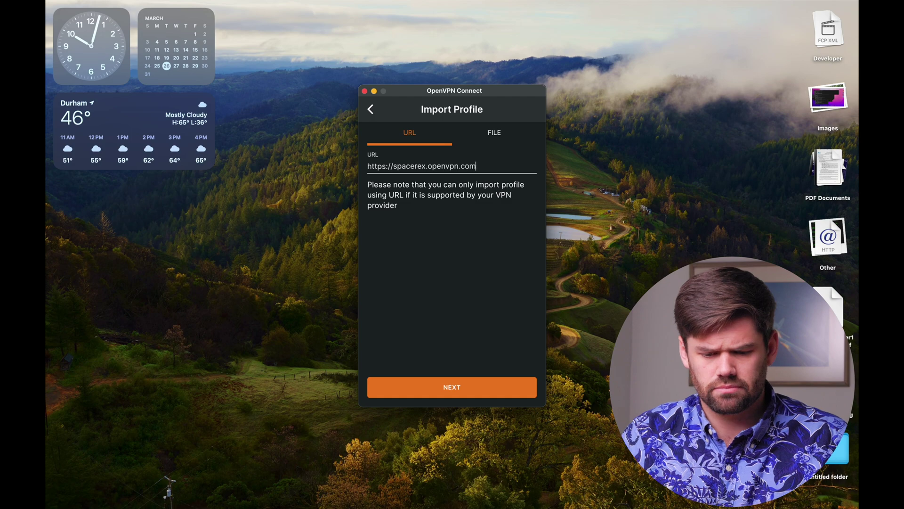
pyautogui.moveTo(428, 166); pyautogui.dragTo(482, 162)
pyautogui.click(396, 167)
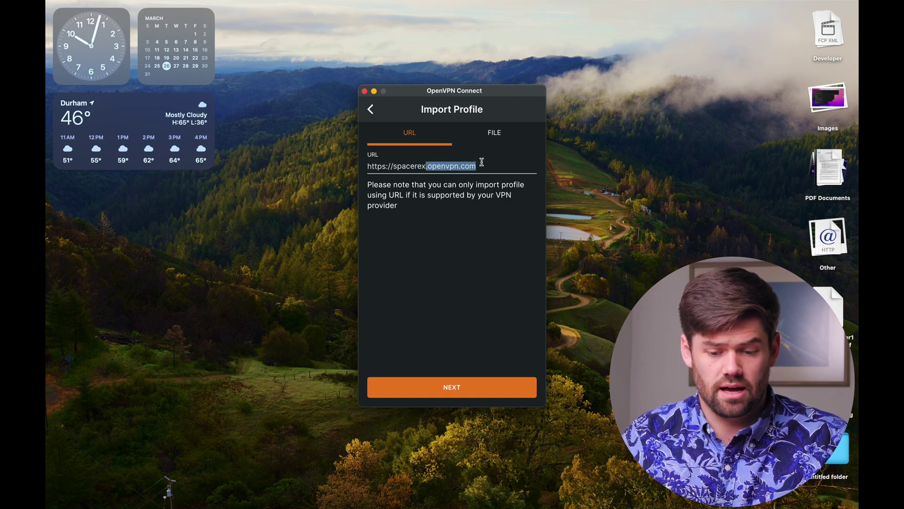
pyautogui.click(482, 162)
pyautogui.click(474, 389)
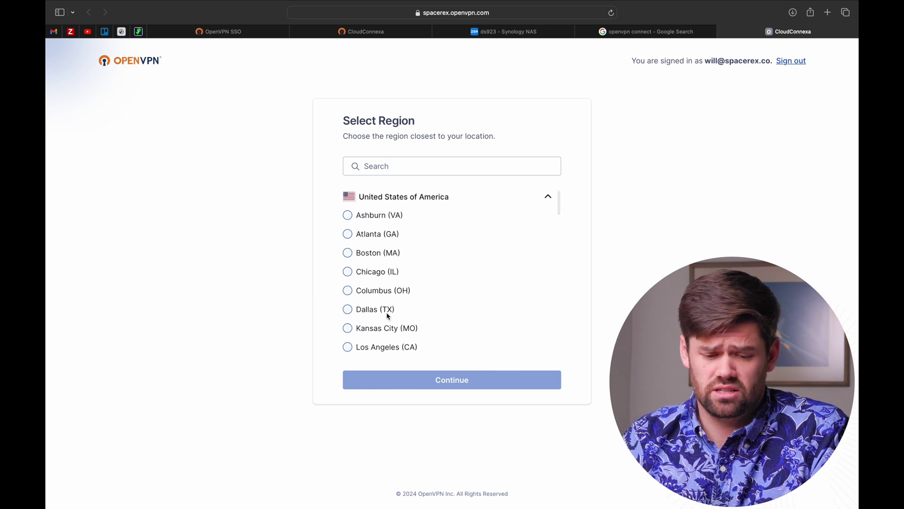
# Choose the Ashburn (VA) region, import the profile into OpenVPN Connect, and connect it.
pyautogui.click(348, 216)
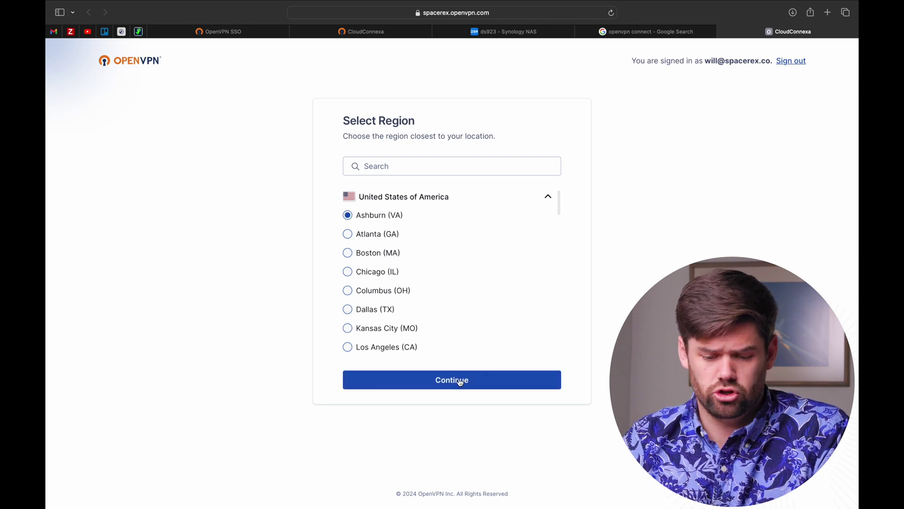
pyautogui.click(460, 382)
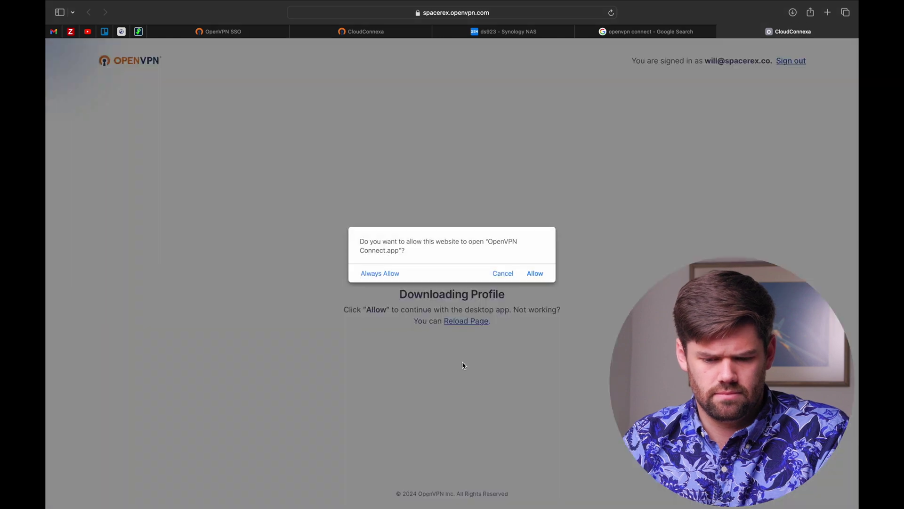
pyautogui.click(536, 273)
pyautogui.click(427, 267)
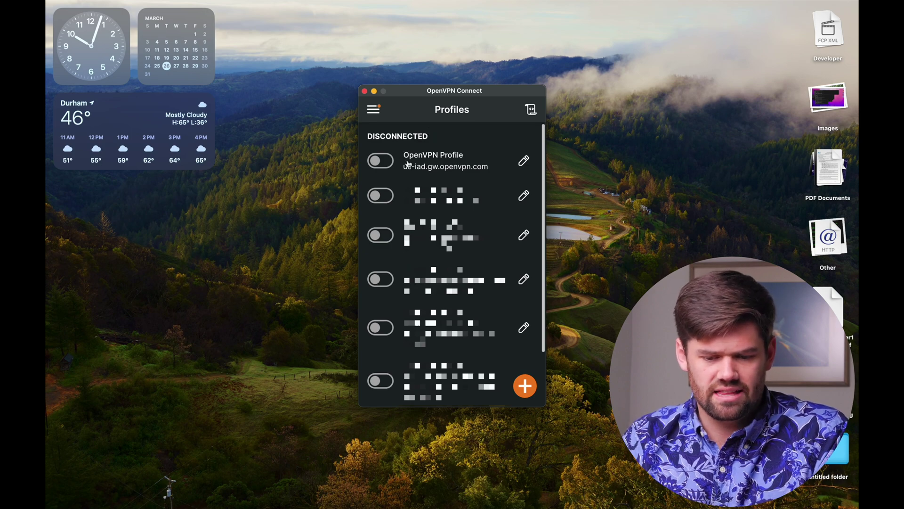
pyautogui.click(381, 160)
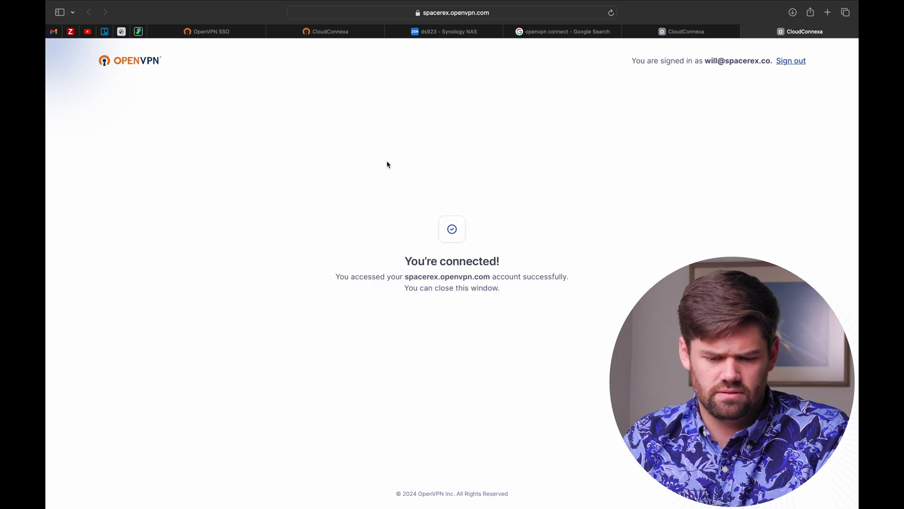
pyautogui.hotkey('ctrl', 'Right')
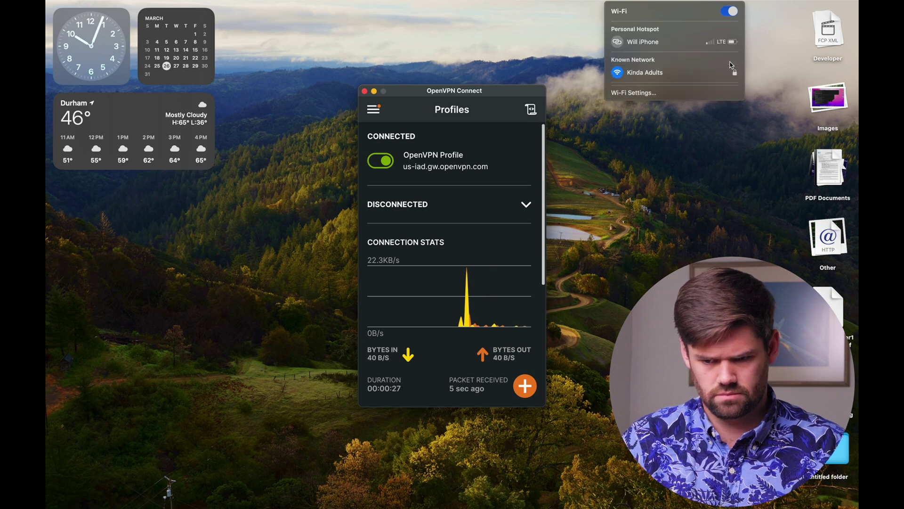
# Switch the Mac's Wi-Fi to the iPhone Personal Hotspot.
pyautogui.click(687, 42)
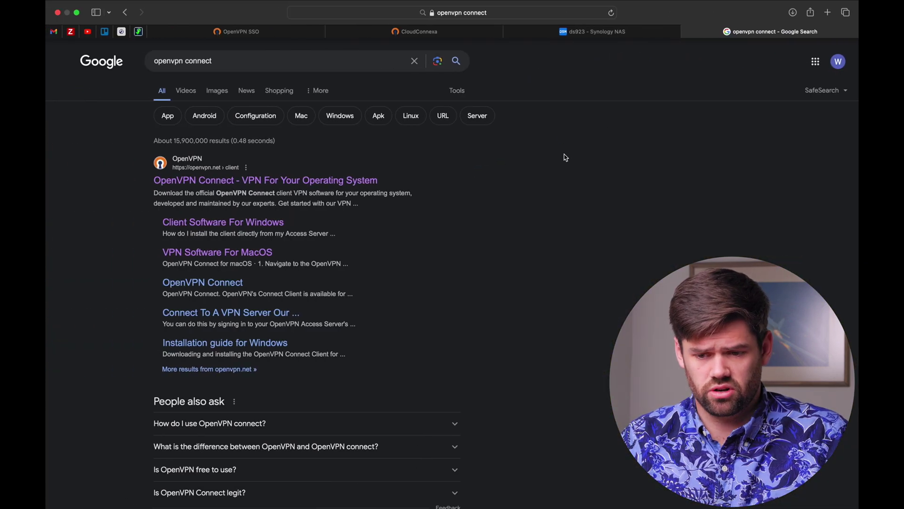
pyautogui.press('super+t')
# Try loading tank.l.spacerex.co, then tunnel IP 100.96.1.34 copied from CloudConnexa Connectors.
pyautogui.write('tank.l.spacerex.co')
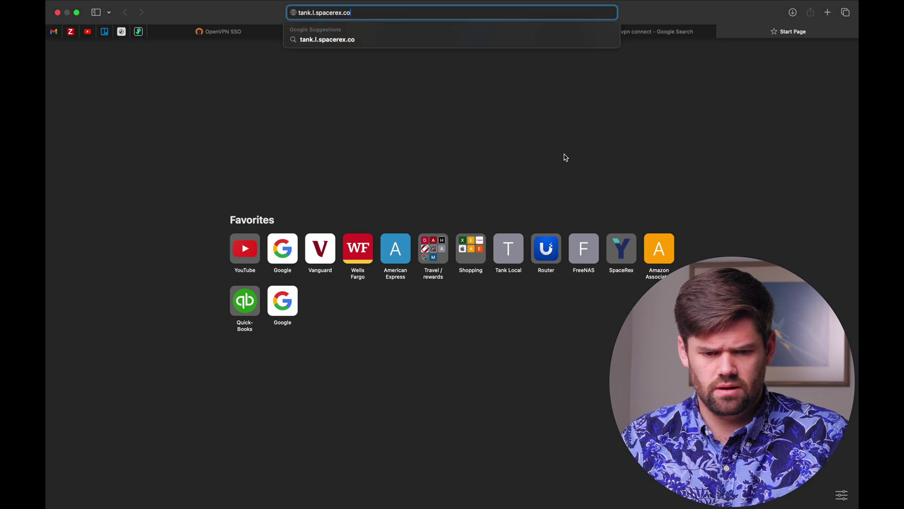
pyautogui.press('Return')
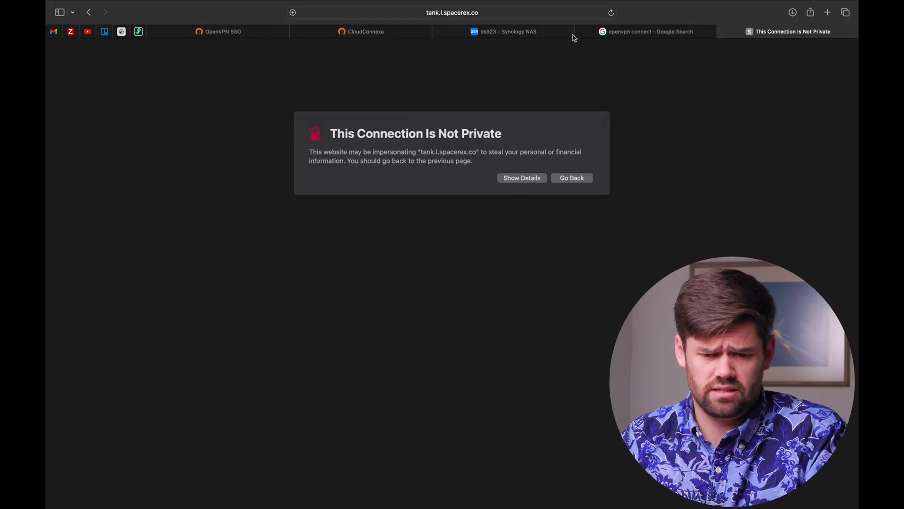
pyautogui.click(343, 32)
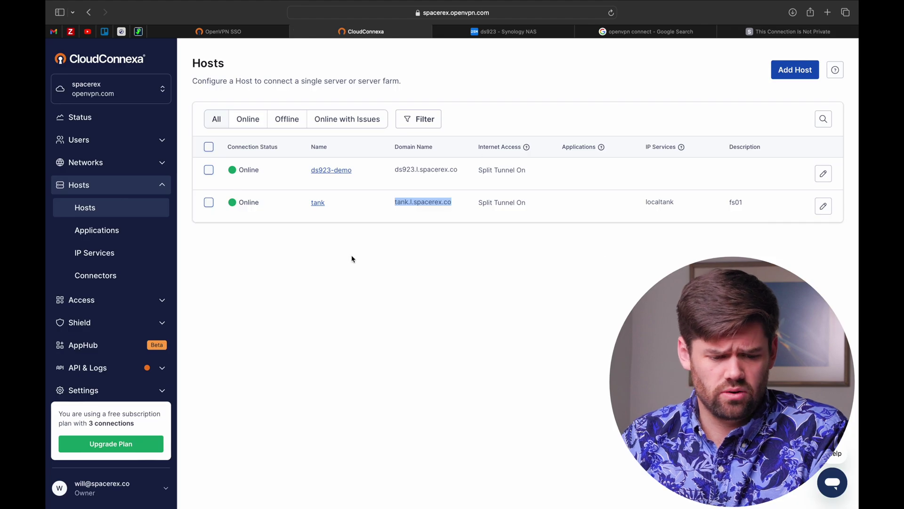
pyautogui.click(123, 273)
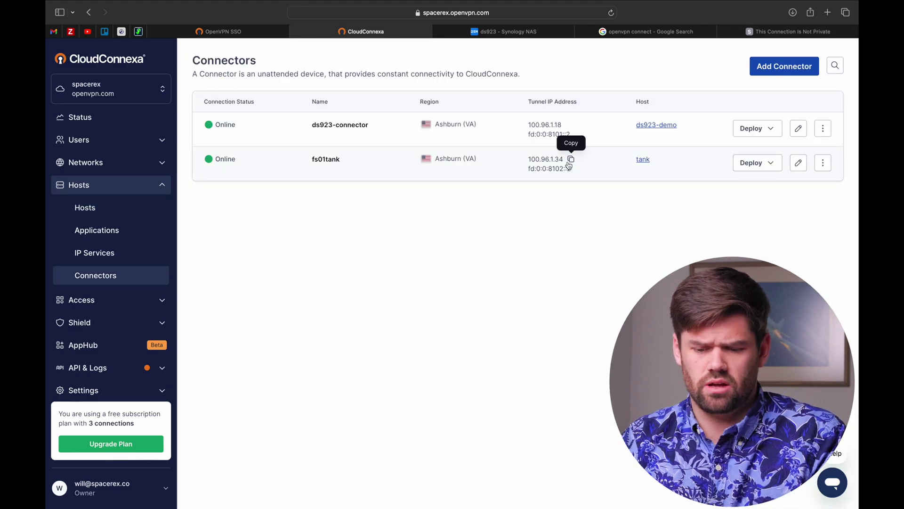
pyautogui.click(796, 31)
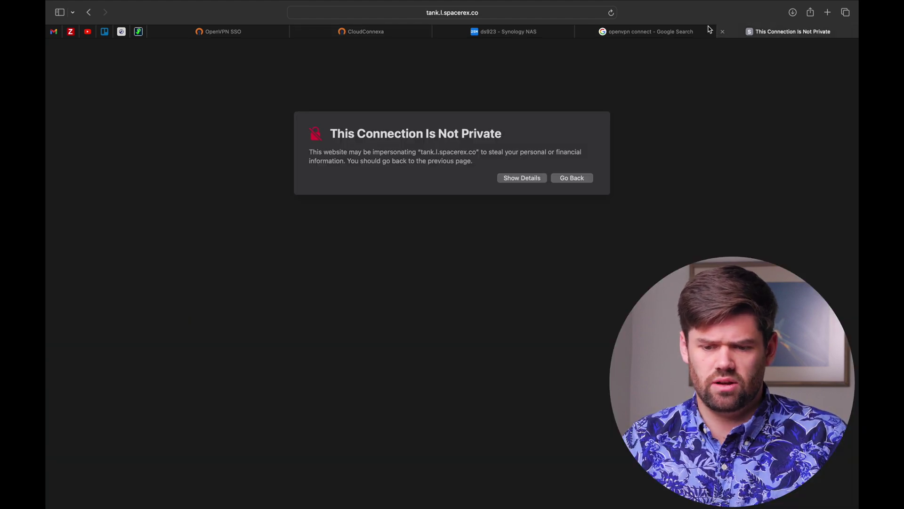
pyautogui.click(479, 18)
pyautogui.press('super+v')
pyautogui.press('Return')
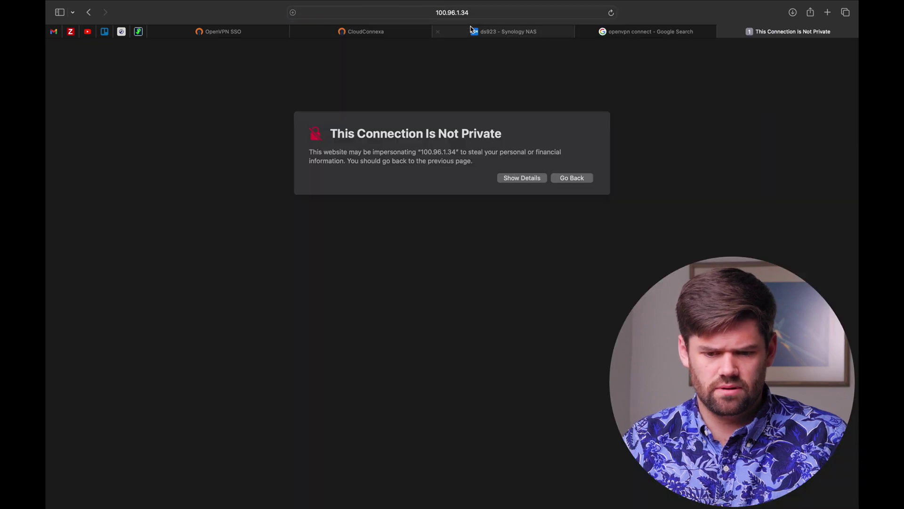
# Load the ds923 sign-in page at tunnel IP 100.96.1.18, proceeding past the certificate warning.
pyautogui.click(471, 29)
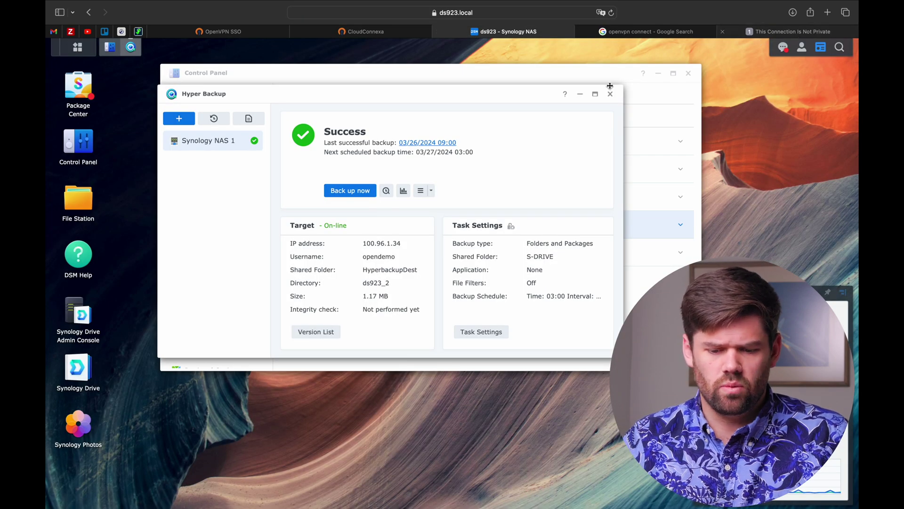
pyautogui.click(351, 31)
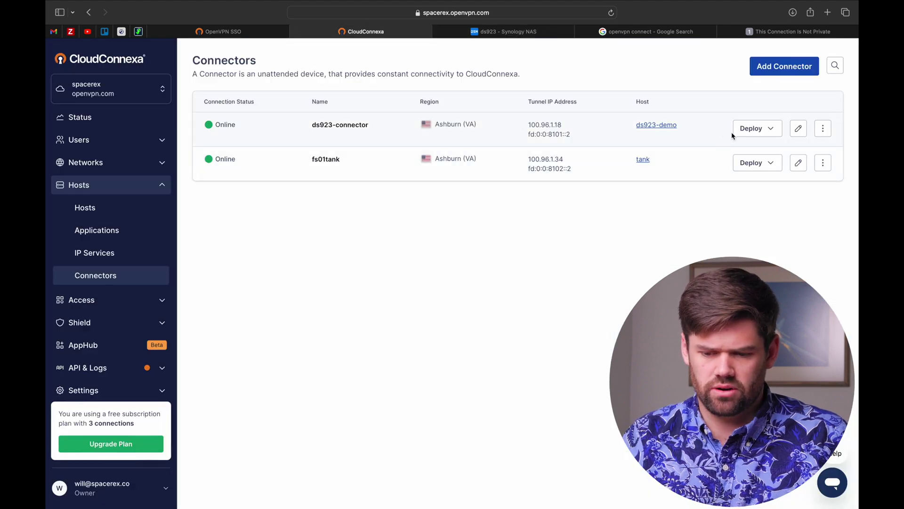
pyautogui.click(569, 126)
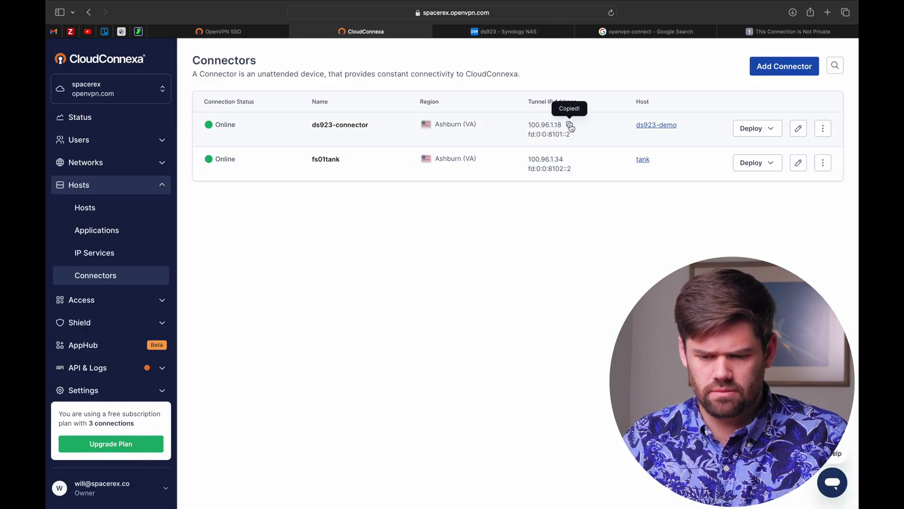
pyautogui.click(788, 31)
pyautogui.click(497, 11)
pyautogui.press('super+v')
pyautogui.press('Return')
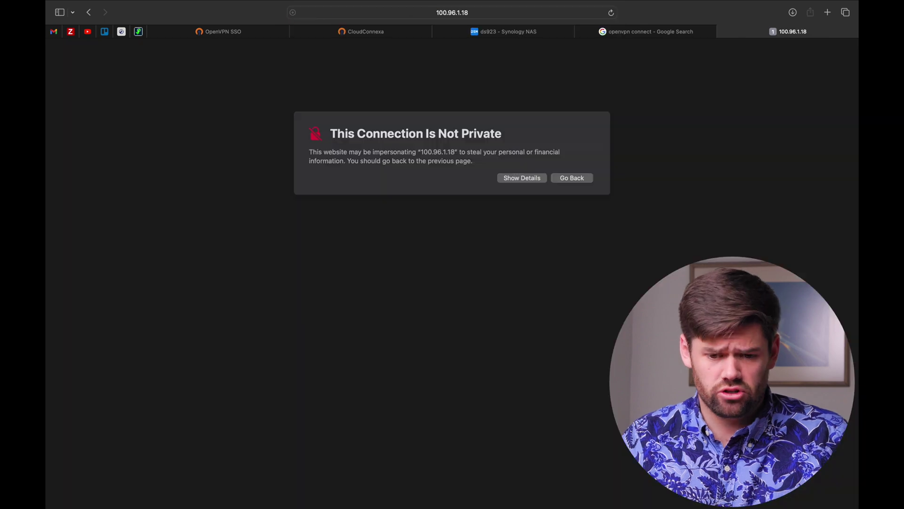
pyautogui.click(512, 180)
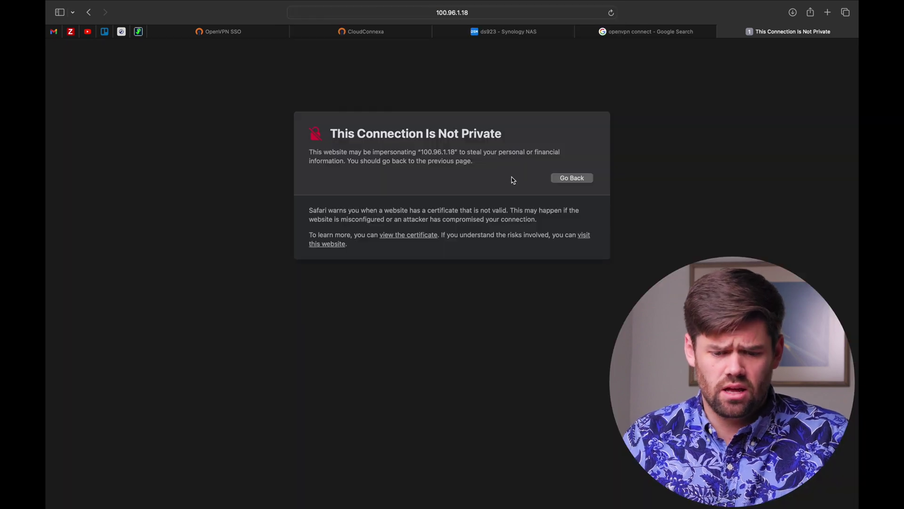
pyautogui.click(337, 243)
pyautogui.click(479, 289)
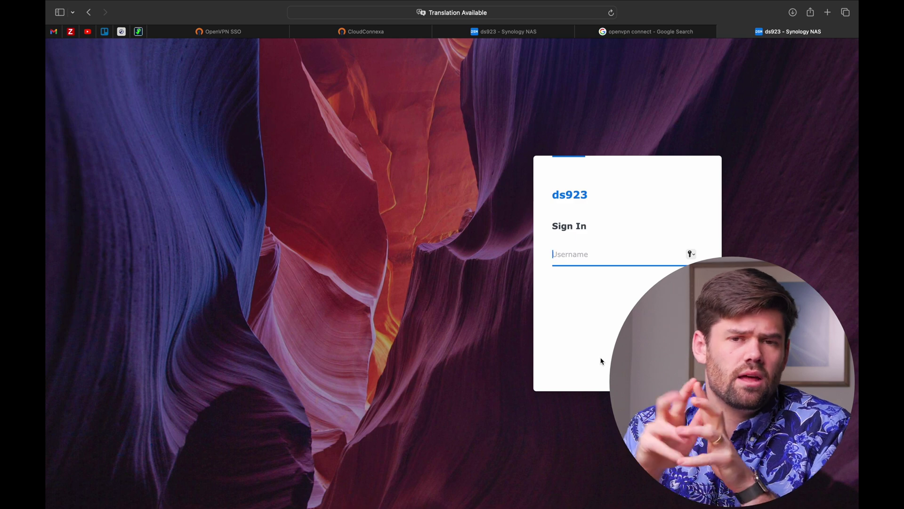
pyautogui.click(366, 33)
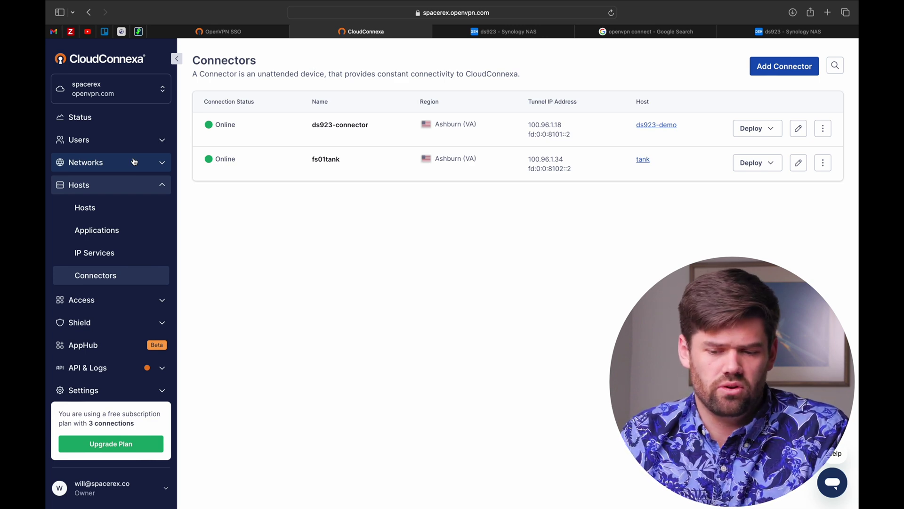
# Expand the Networks section in the CloudConnexa sidebar.
pyautogui.click(134, 162)
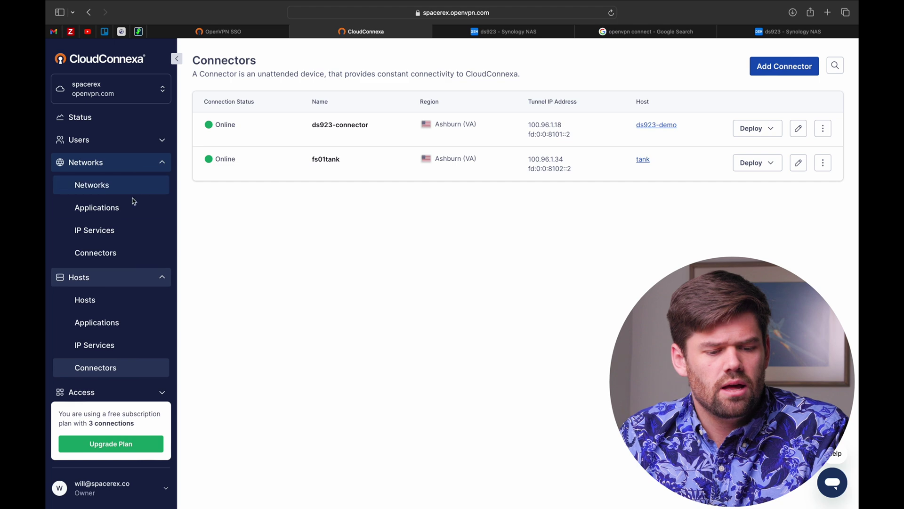